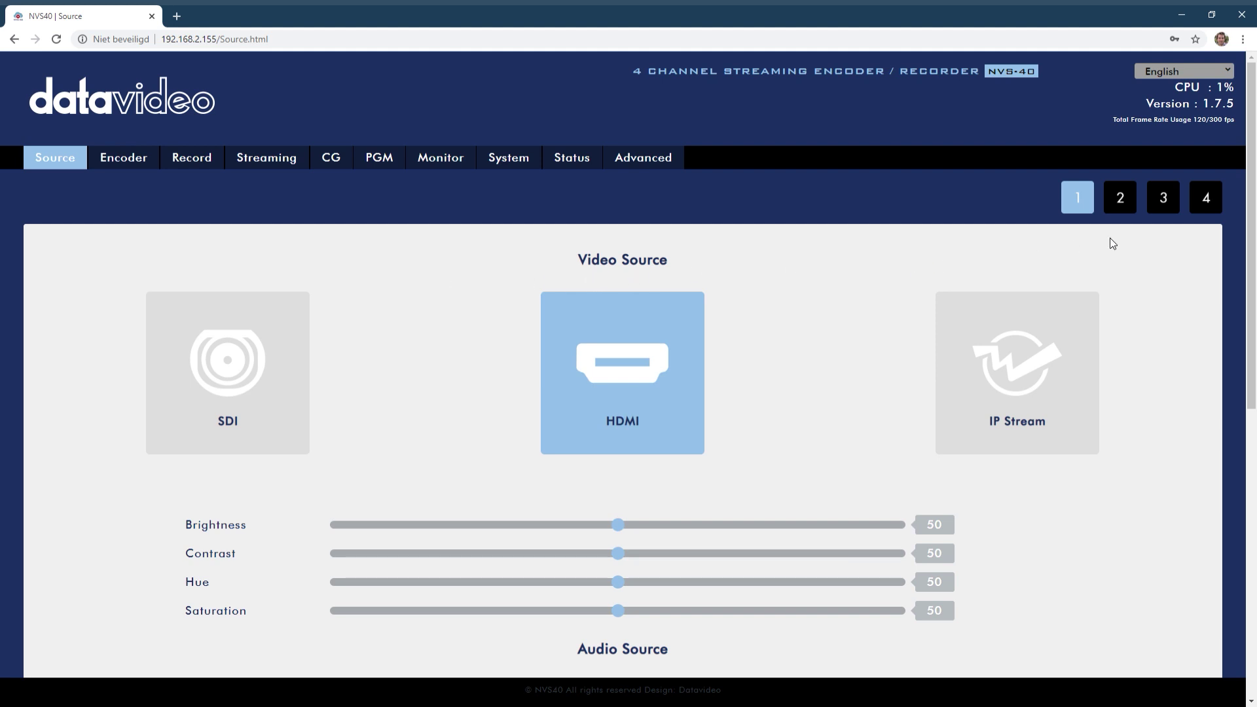
Step: Compare the source settings of channels 2, 3 and 4, then return to channel 1
left_click(1126, 195)
left_click(1168, 196)
left_click(1201, 195)
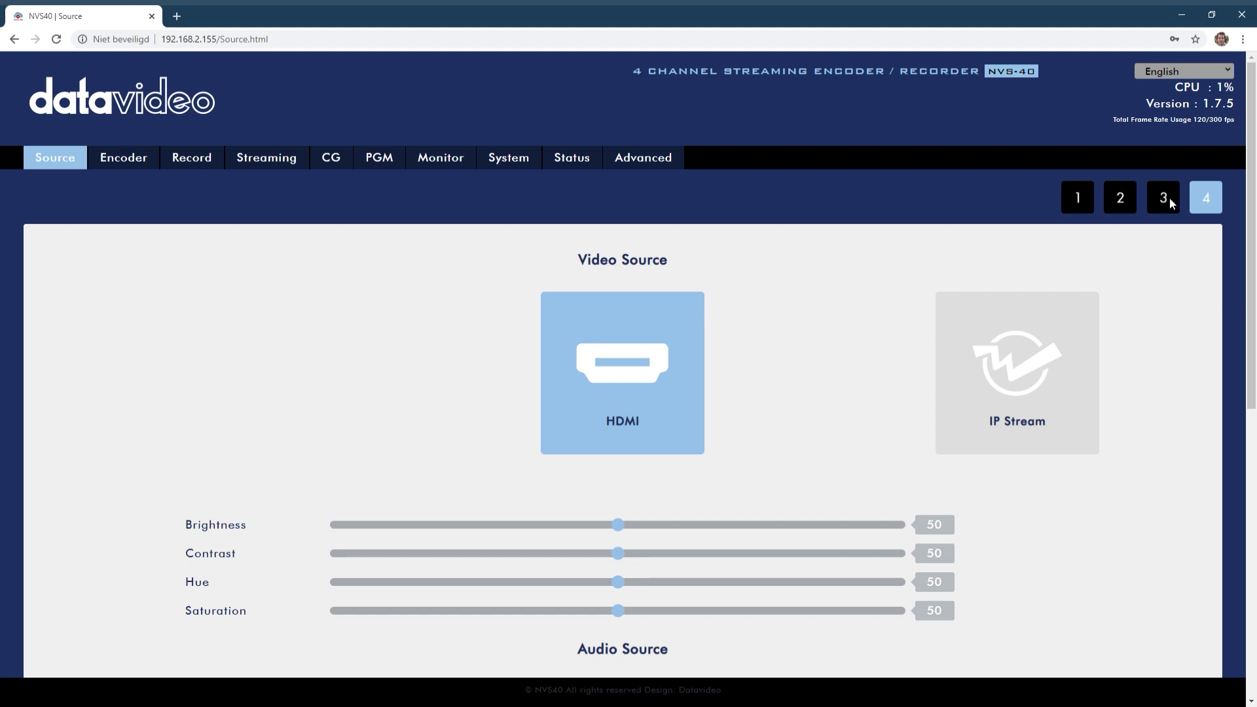
left_click(1124, 200)
left_click(1084, 202)
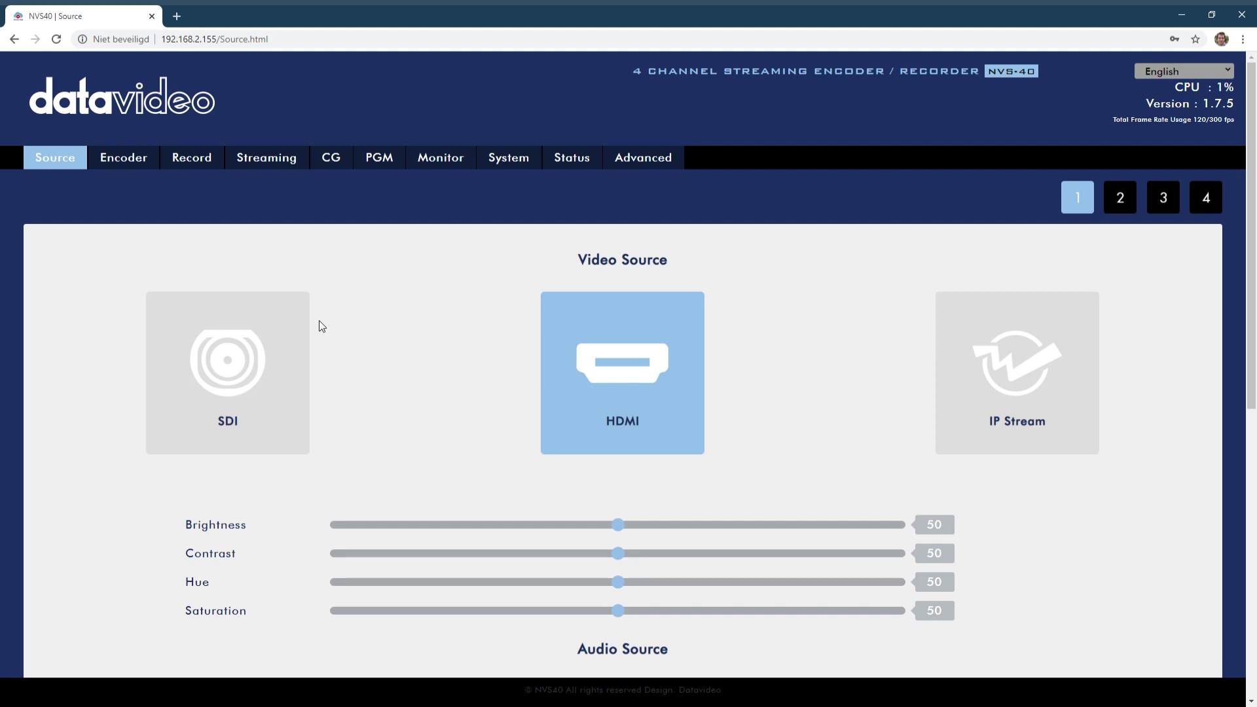
Step: Cycle through channels 2–4 again, then scroll through channel 1's full source settings
left_click(1120, 198)
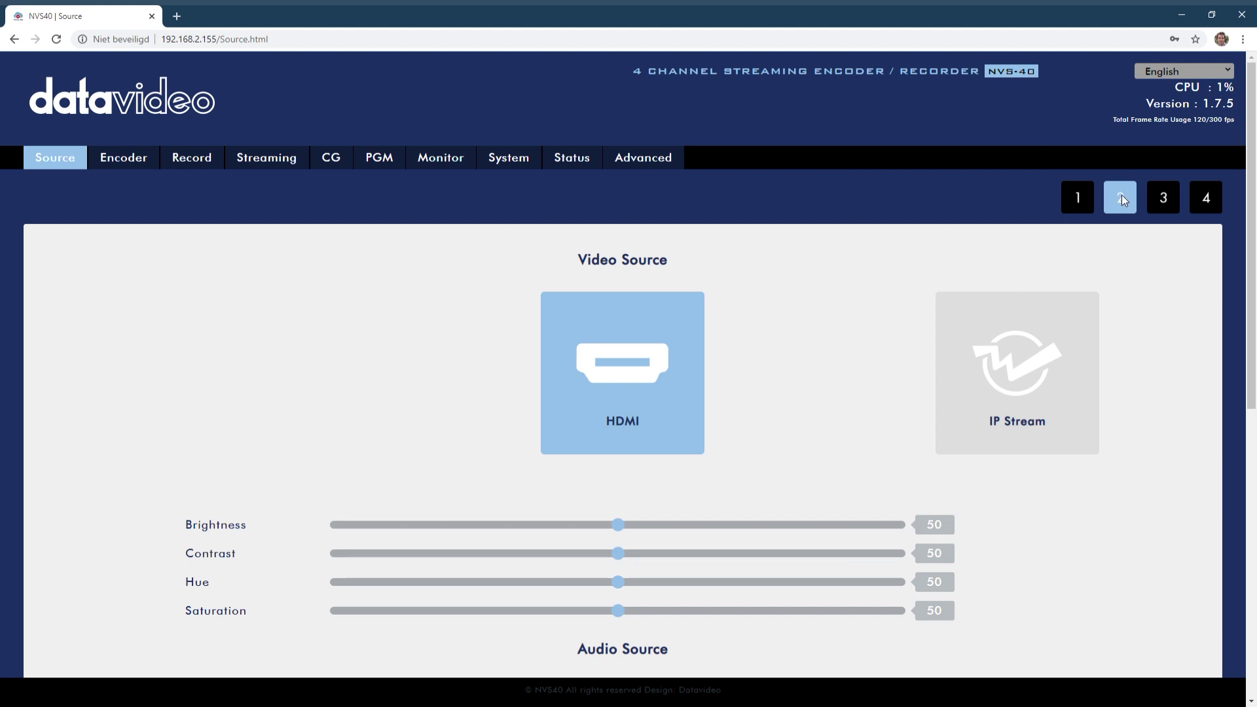
left_click(1165, 203)
left_click(1207, 201)
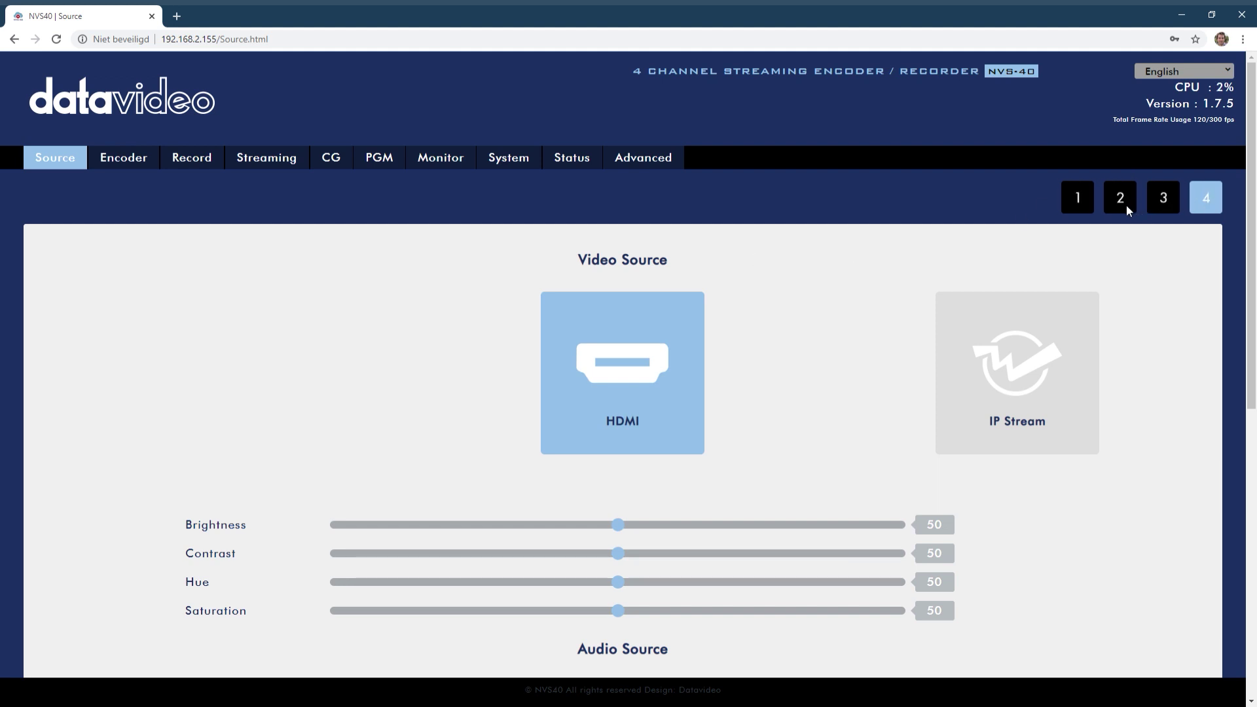
left_click(1082, 202)
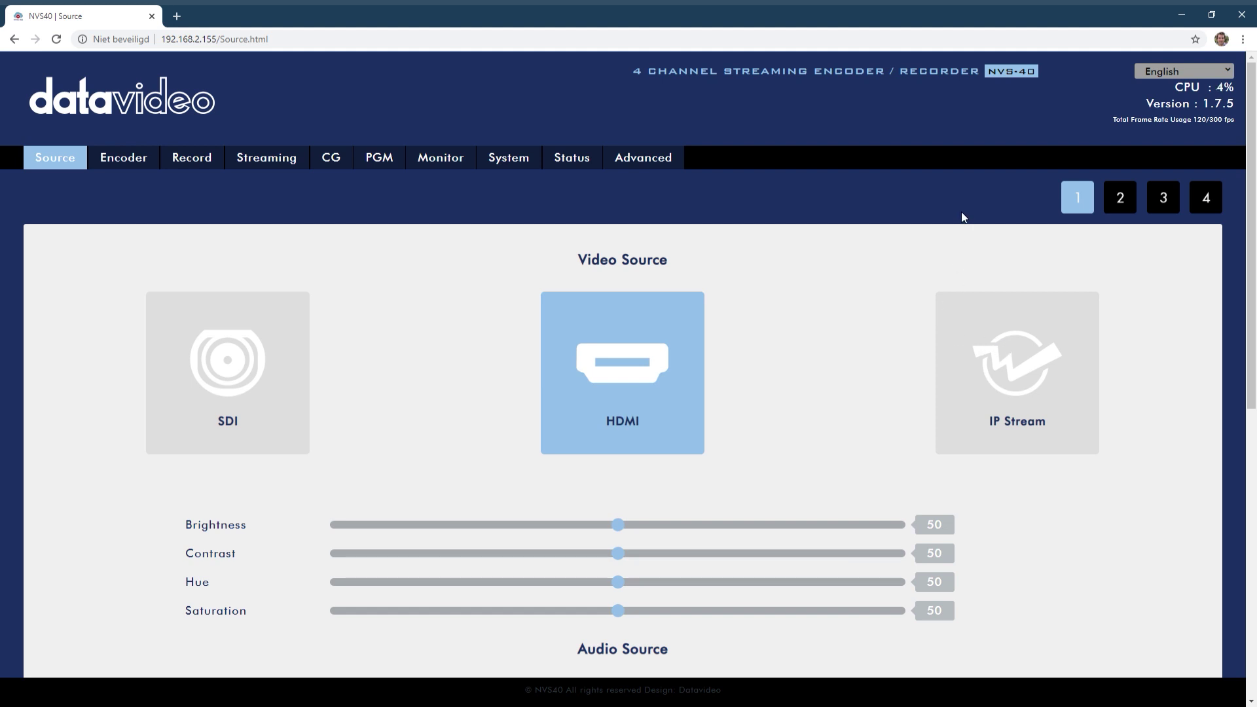
scroll(961, 211, "down", 1)
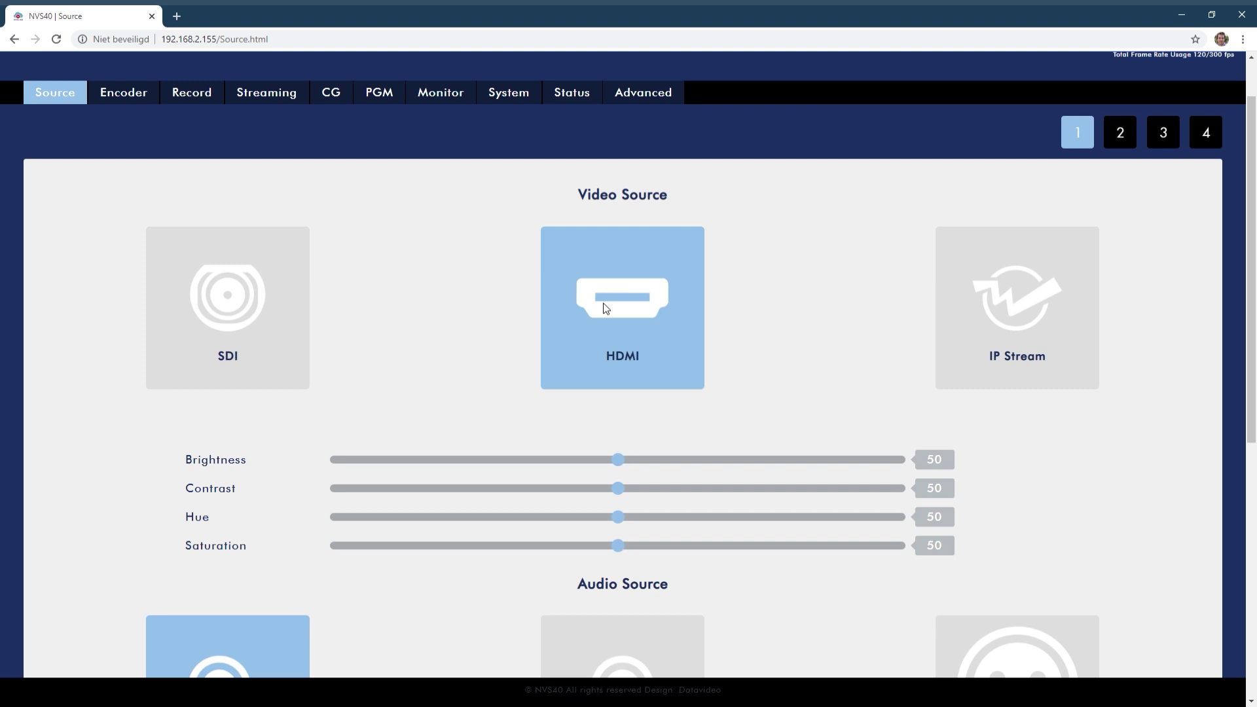
scroll(603, 304, "down", 1)
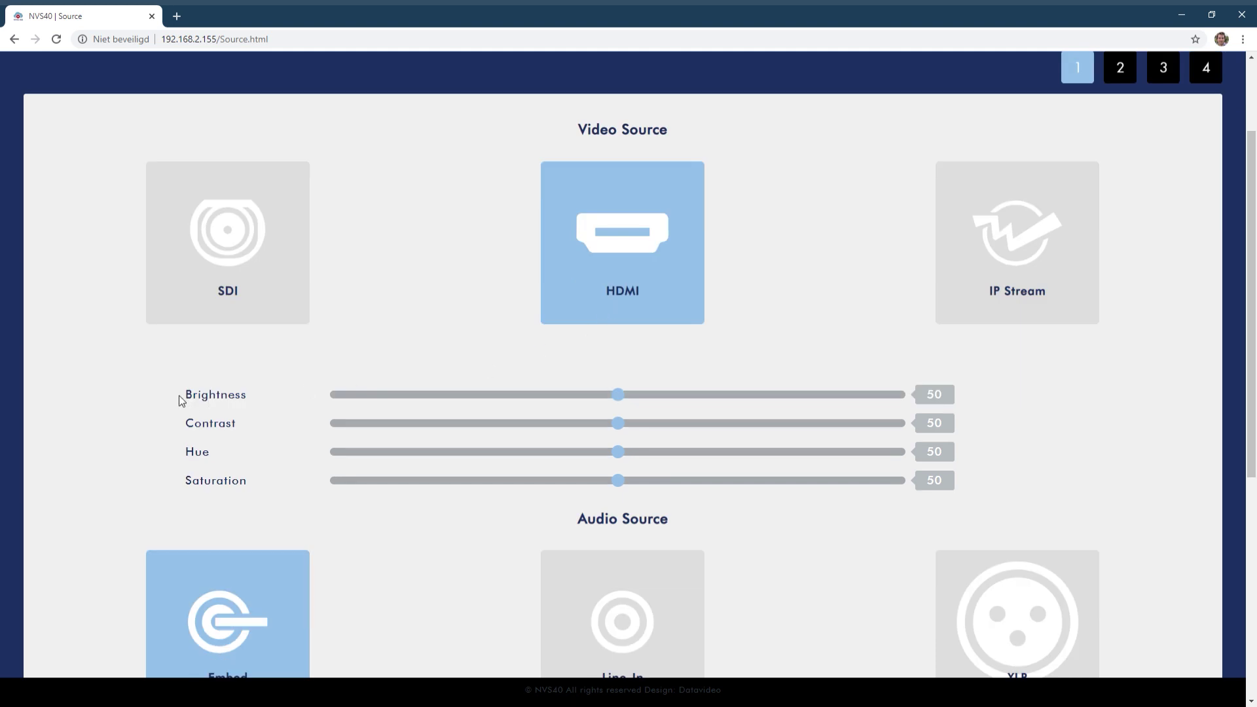
scroll(190, 432, "down", 2)
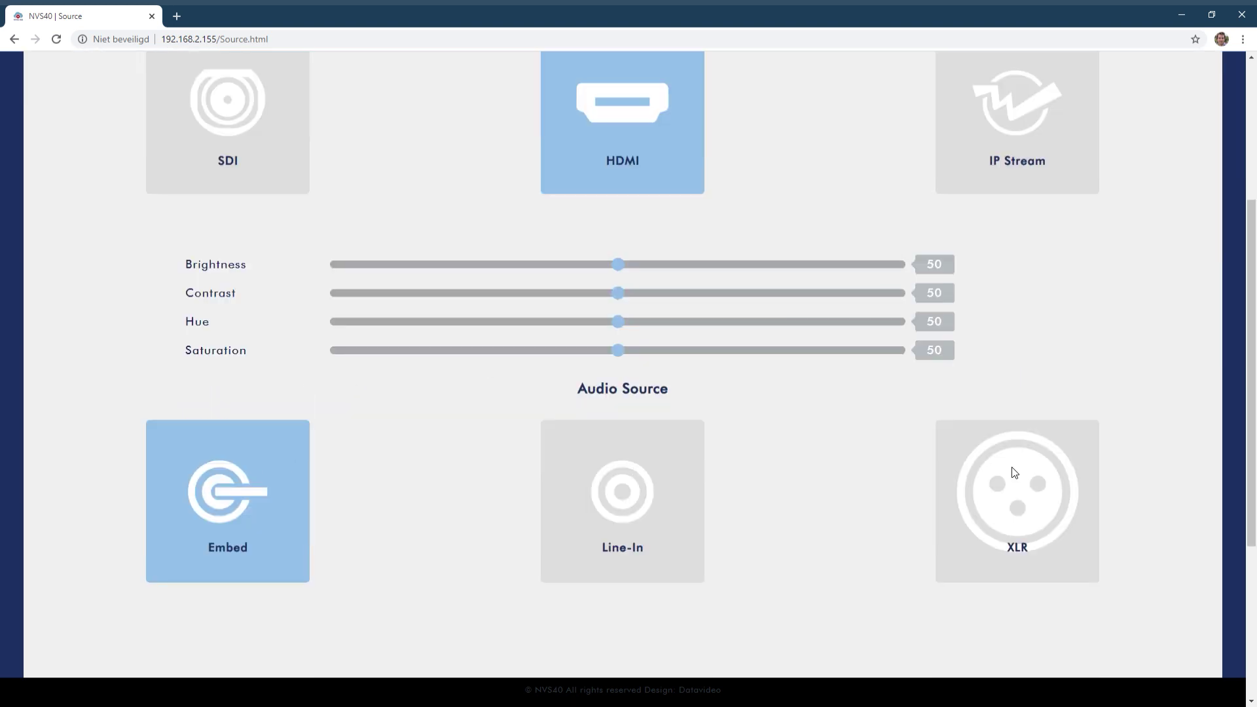
scroll(932, 473, "down", 4)
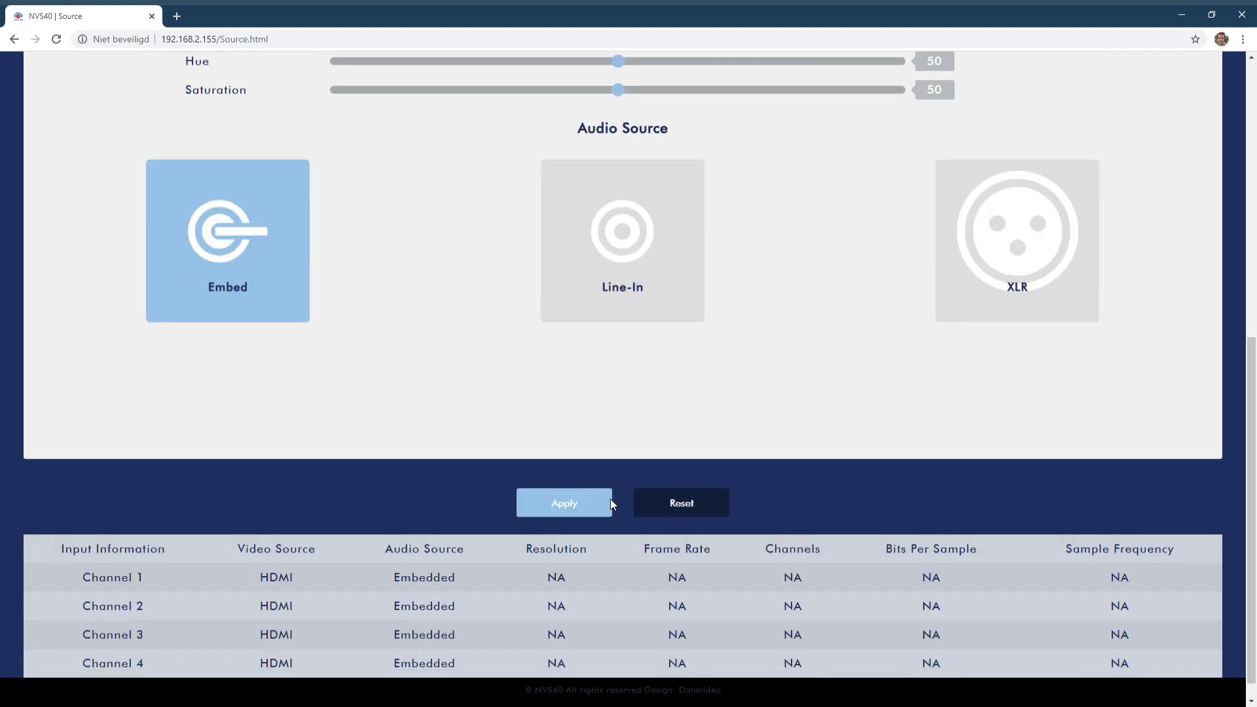
scroll(340, 498, "down", 1)
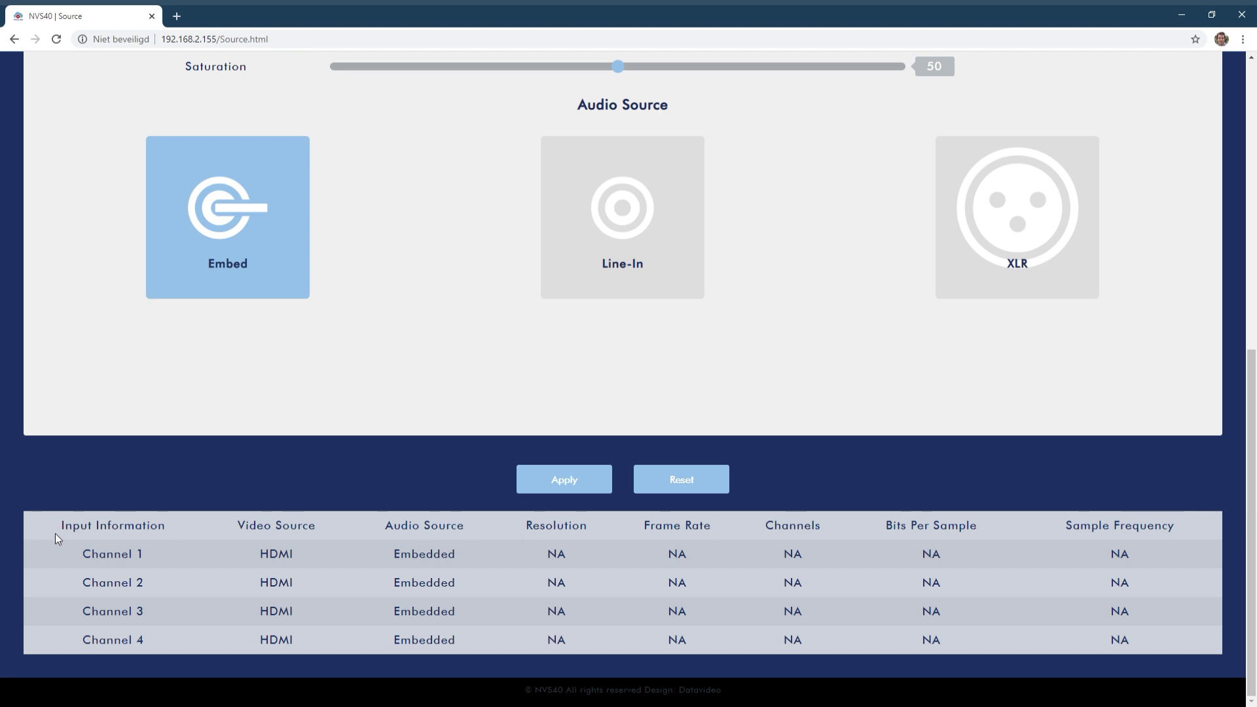
scroll(932, 433, "up", 8)
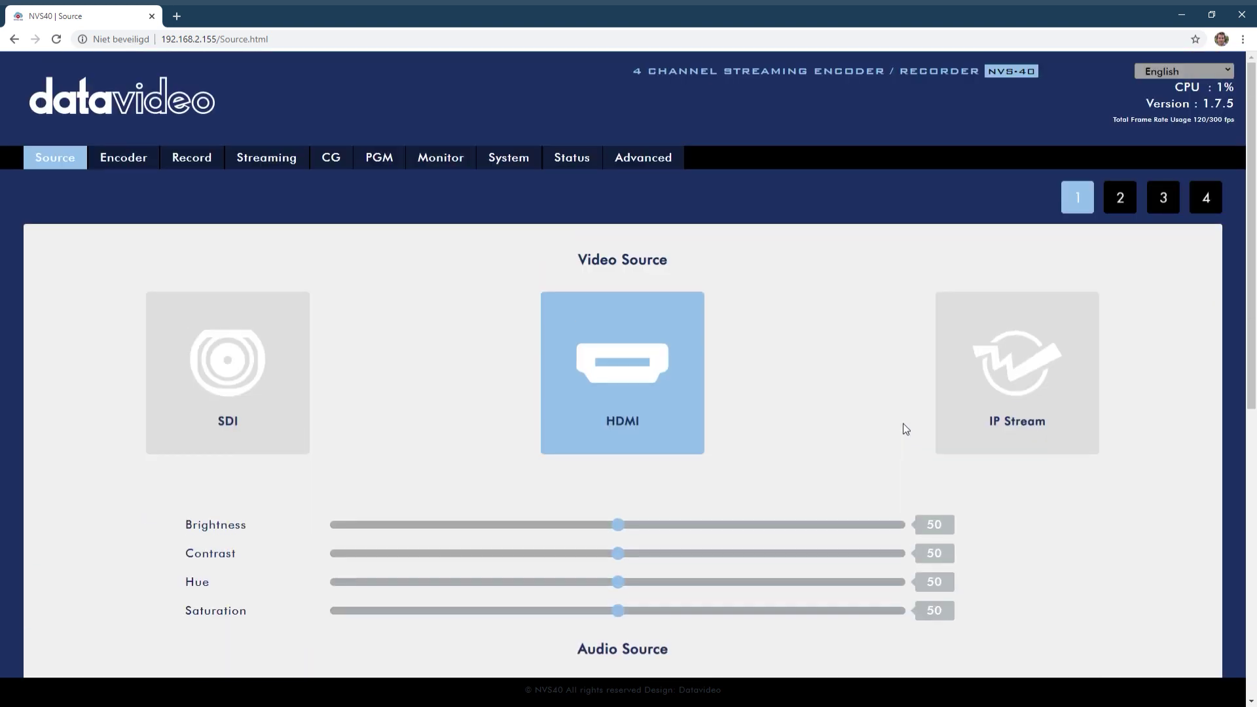
Step: Review channel 1's Main and Sub Encoder settings: 1920 × 1080 at 60.00, 6 M bitrate
left_click(125, 159)
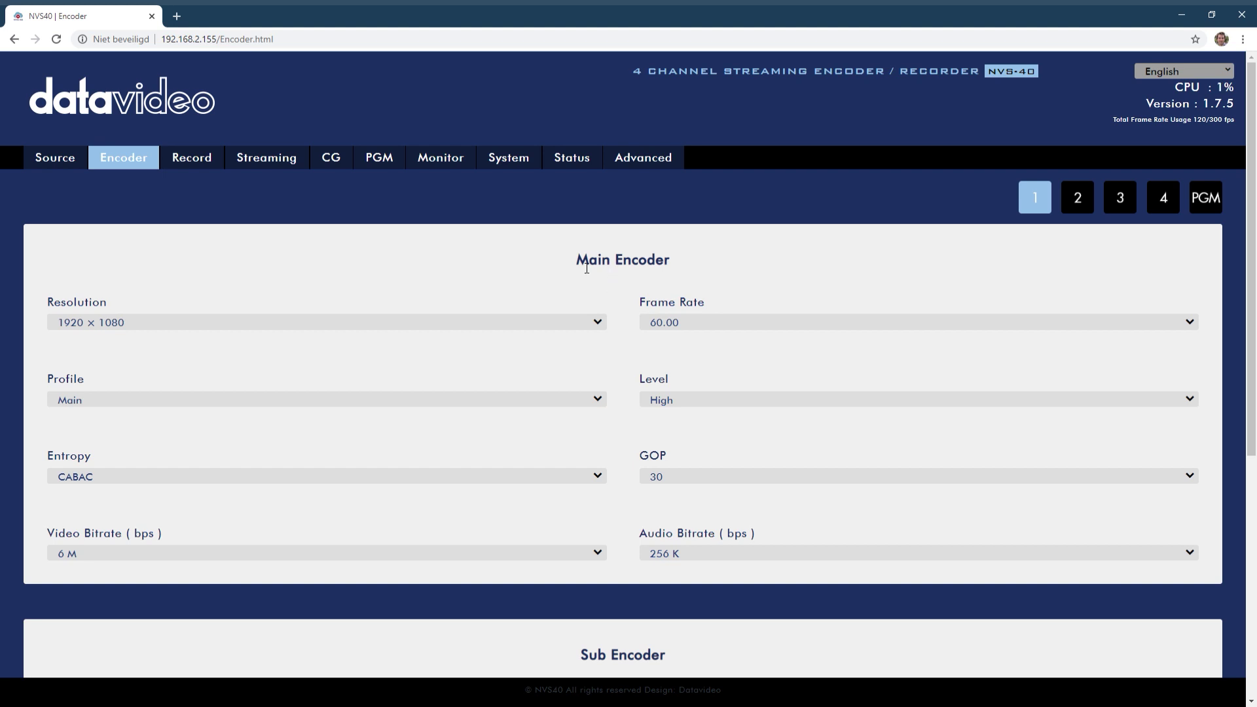
left_click_drag(577, 265, 674, 260)
left_click(675, 263)
scroll(620, 277, "down", 5)
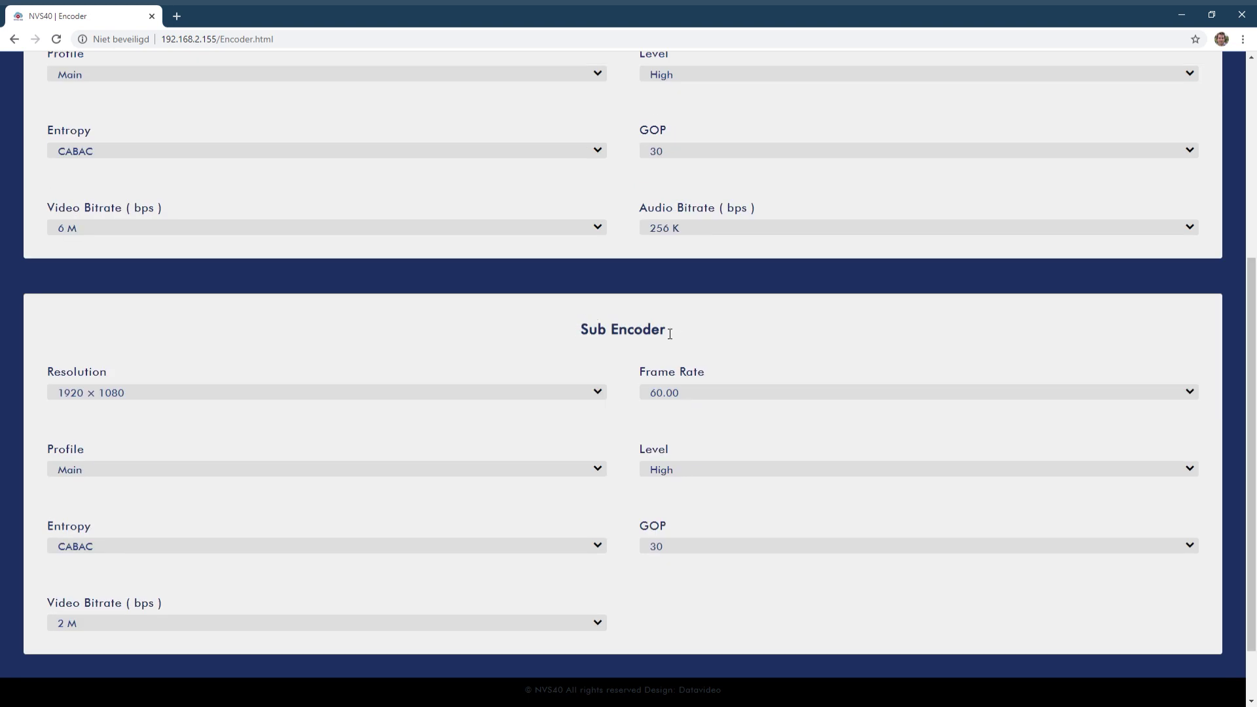
scroll(644, 341, "up", 1)
scroll(644, 341, "up", 4)
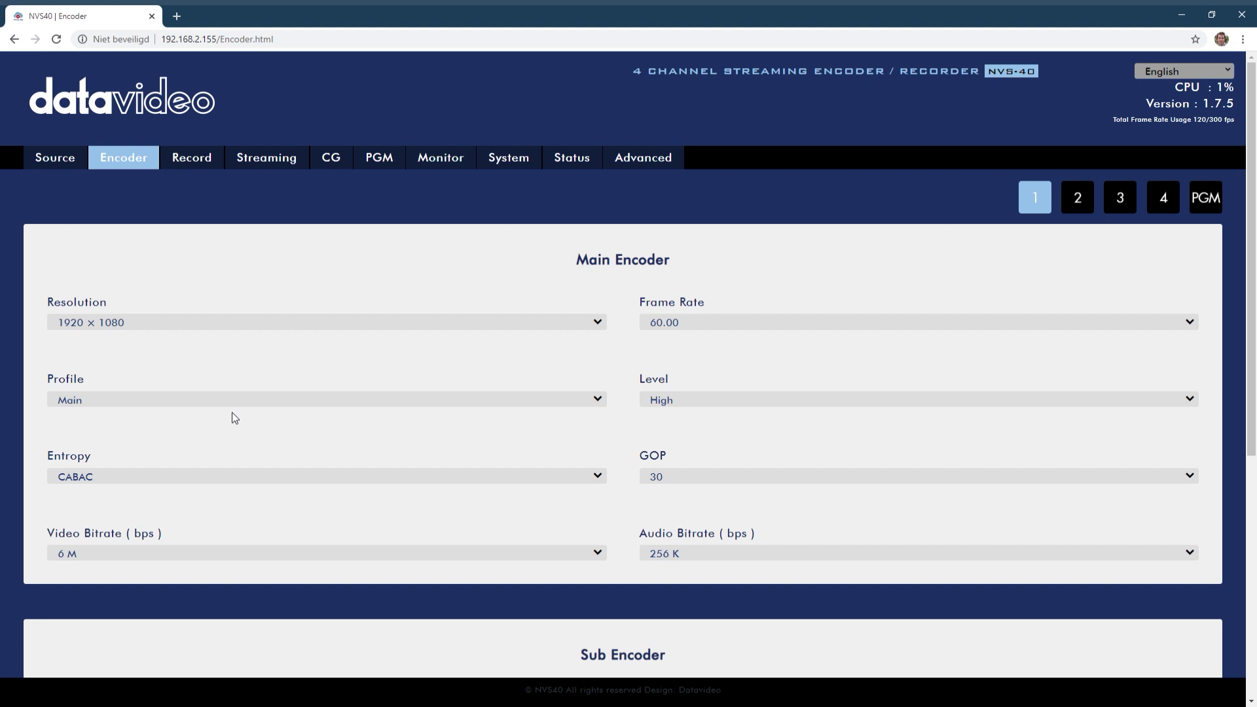
scroll(573, 510, "down", 1)
scroll(571, 506, "down", 4)
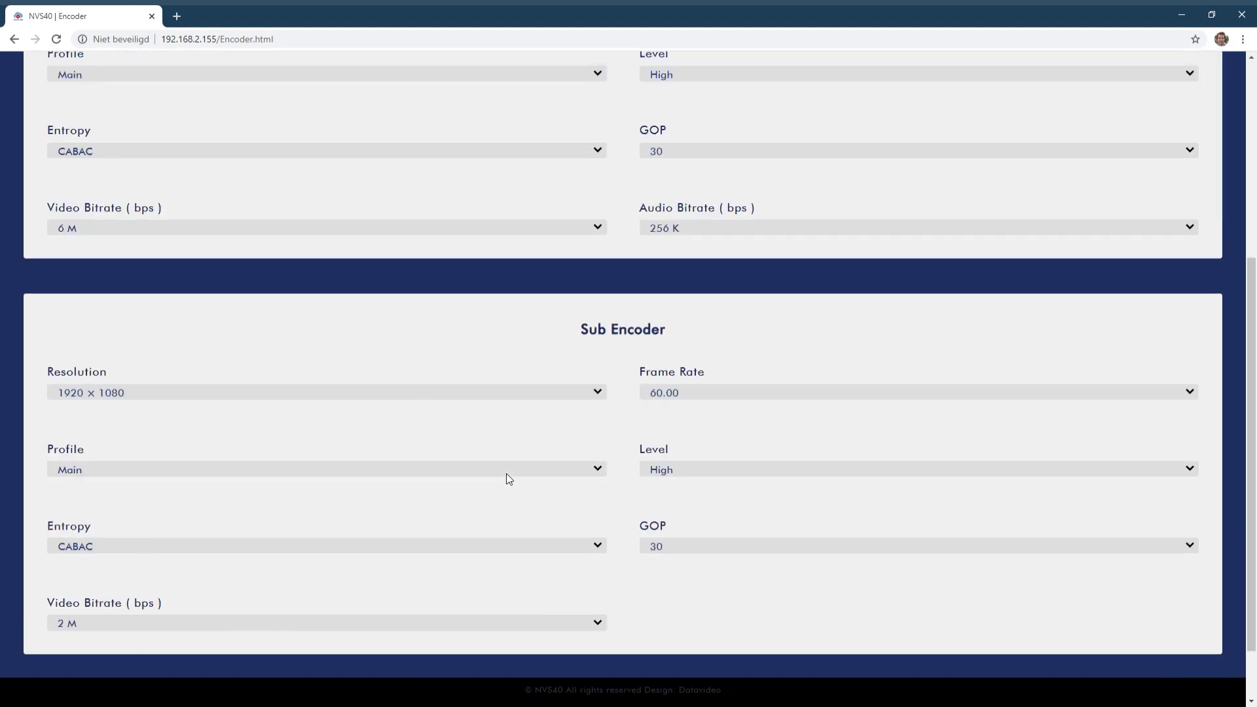
scroll(508, 468, "up", 5)
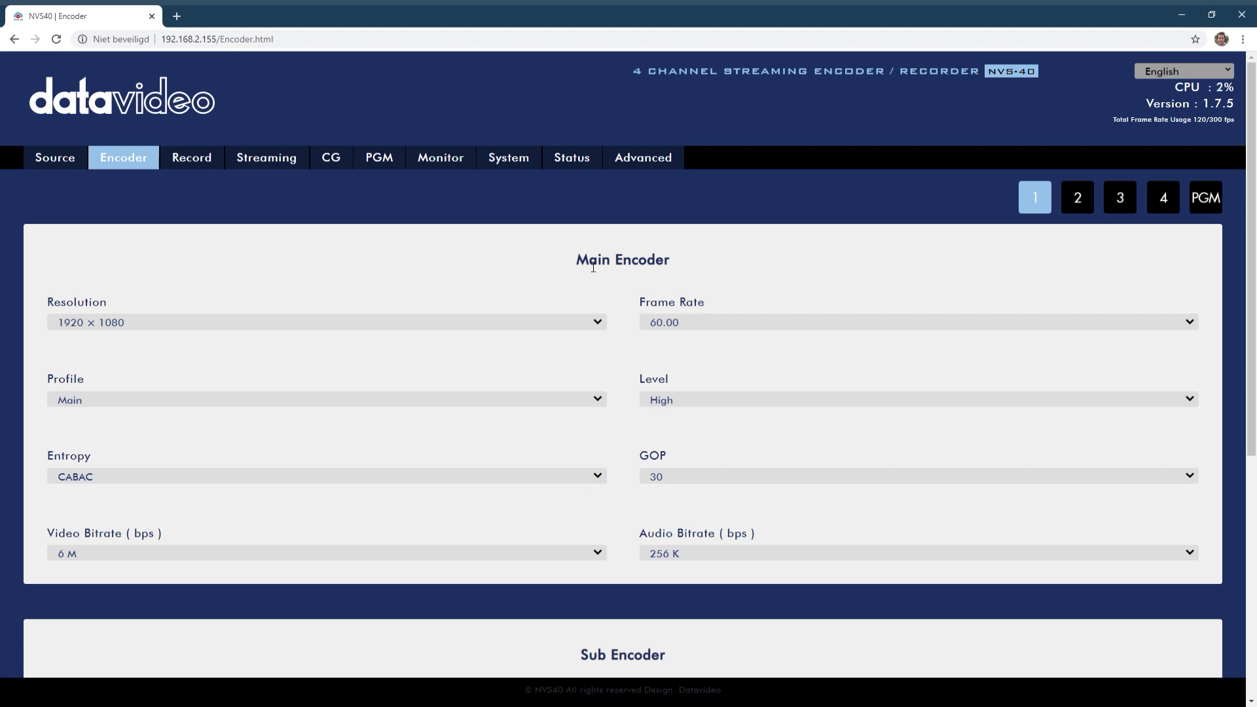
scroll(525, 270, "down", 5)
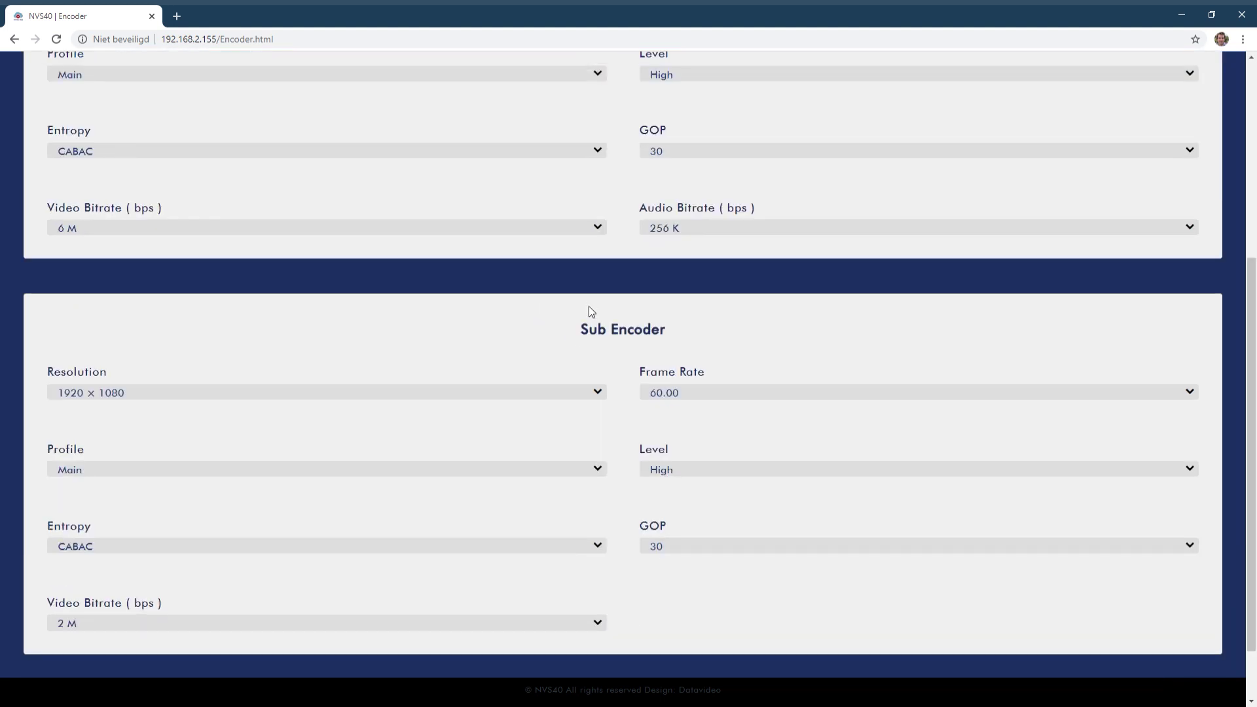
scroll(613, 330, "up", 1)
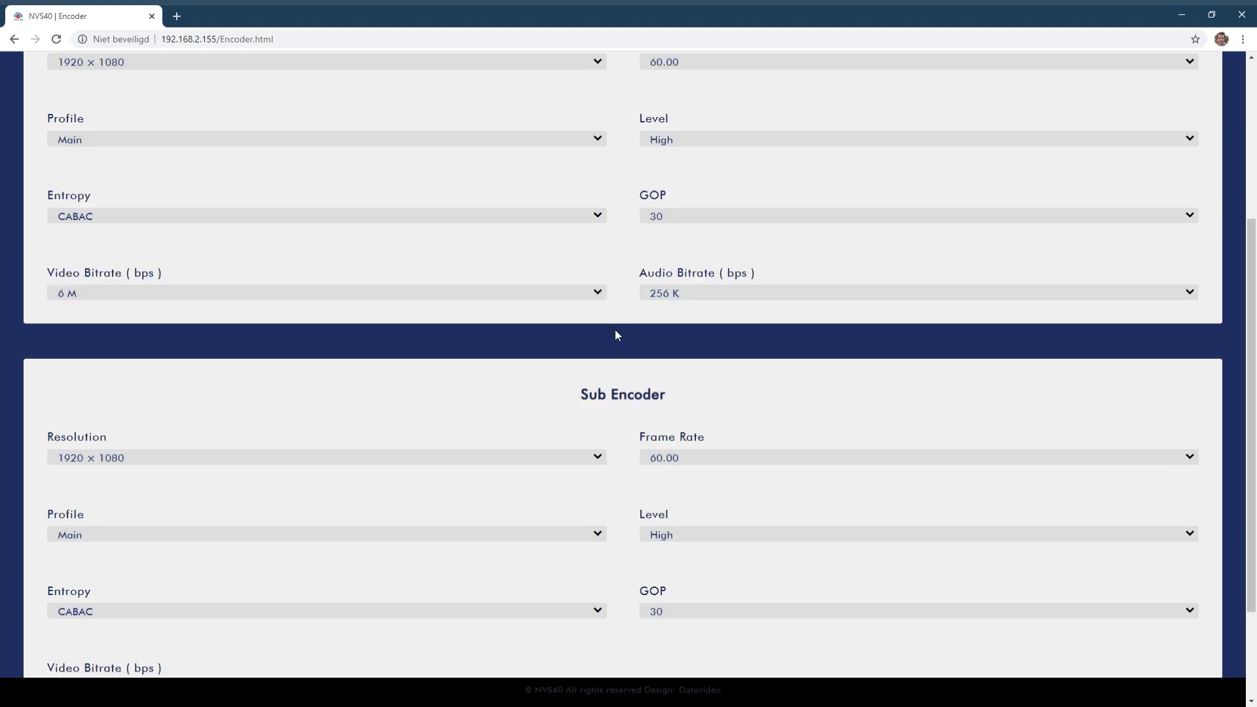
scroll(615, 331, "up", 3)
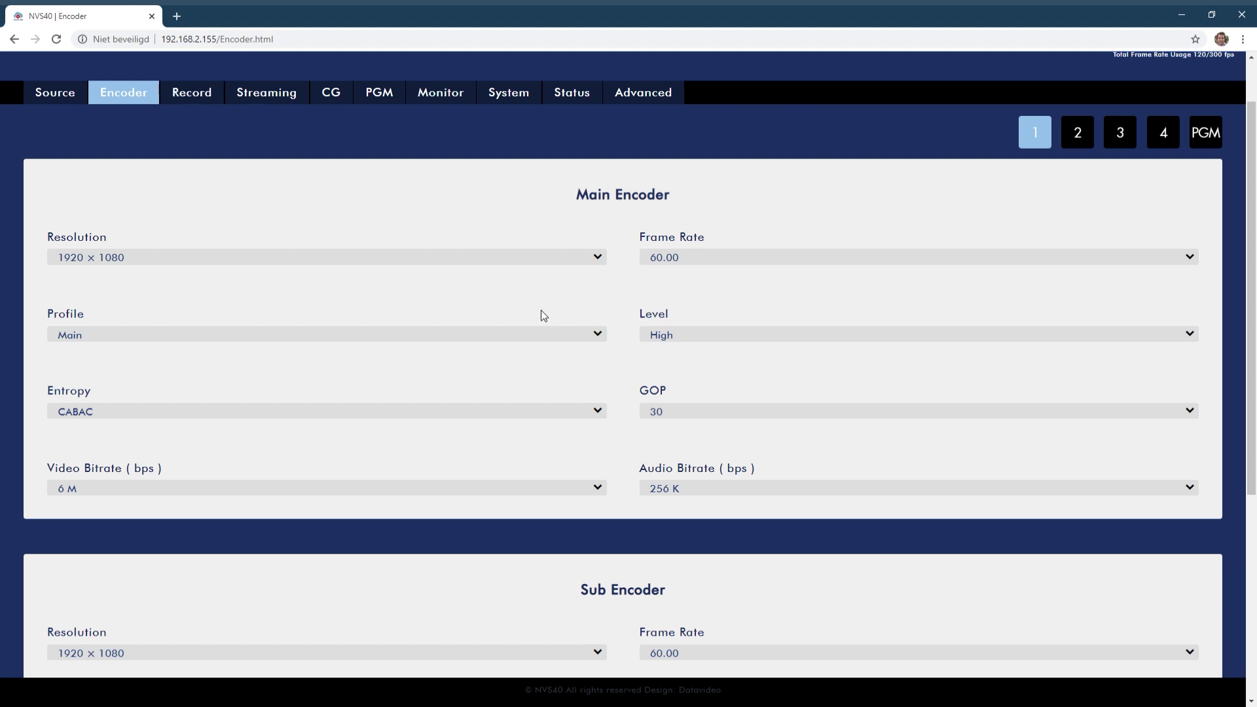
Step: Set channel 1's Main Record Encoder Source to Main Encoder, keeping MP4 and 120-minute duration
left_click(197, 97)
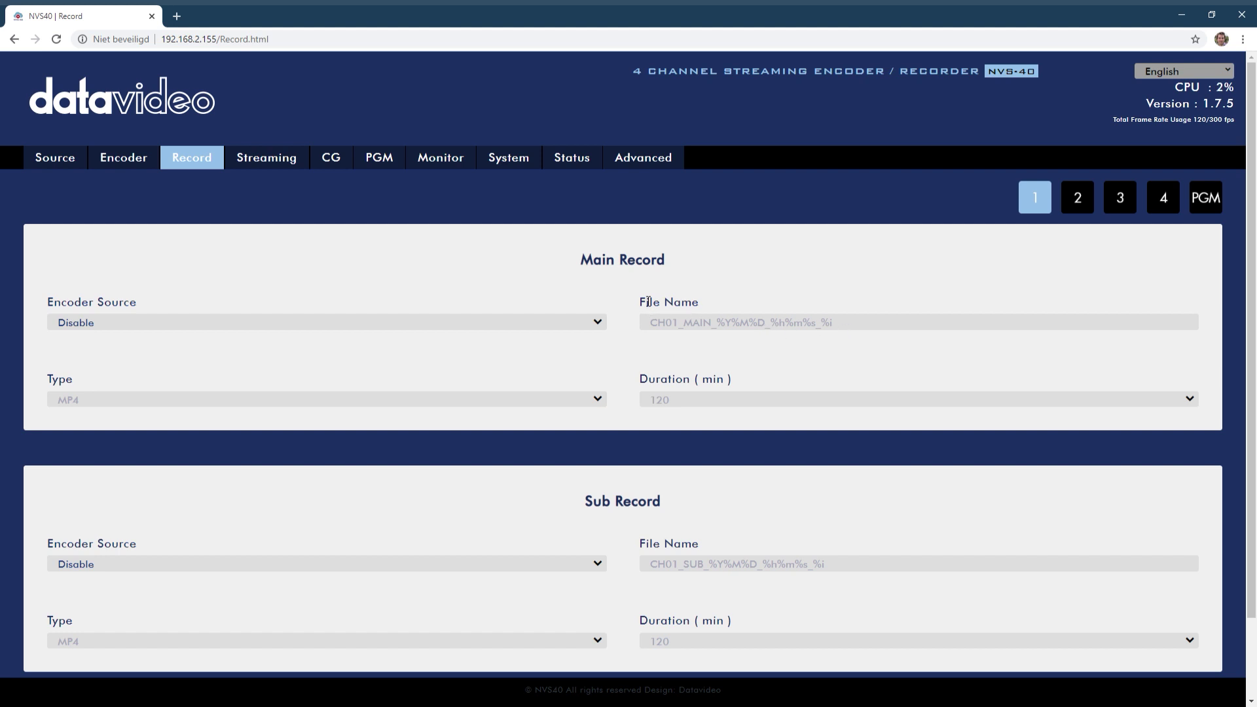
left_click(110, 342)
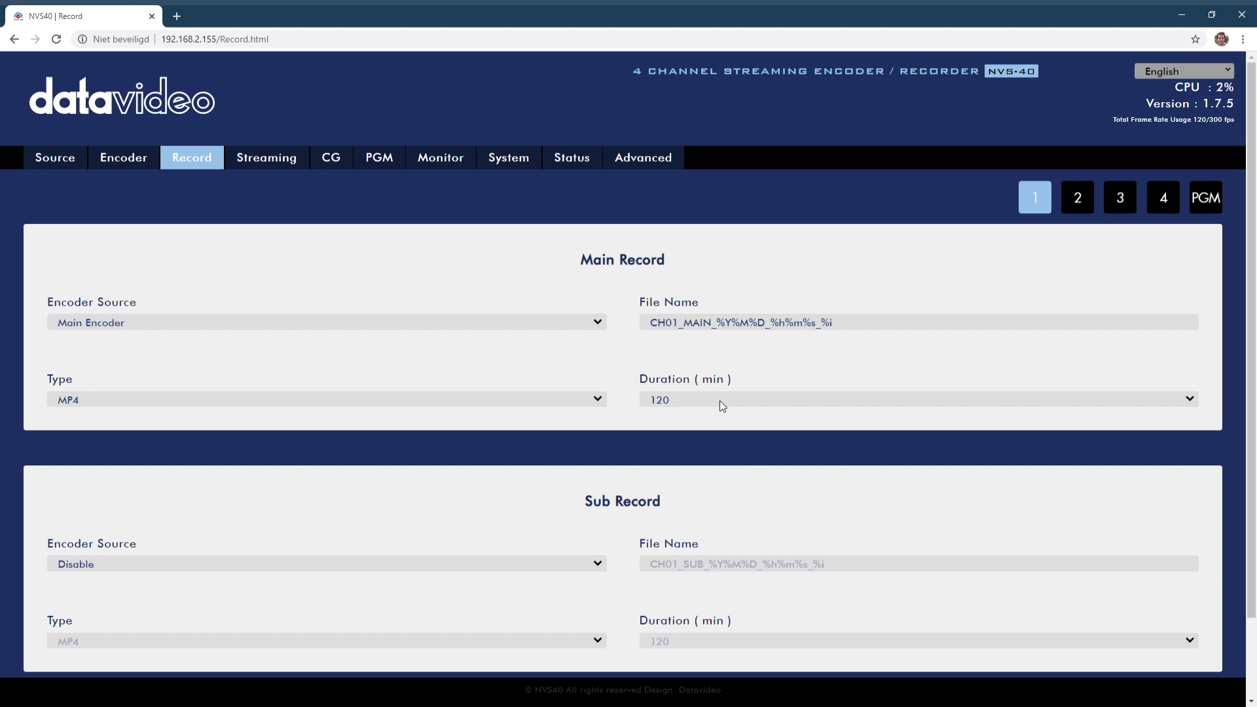
scroll(662, 345, "down", 2)
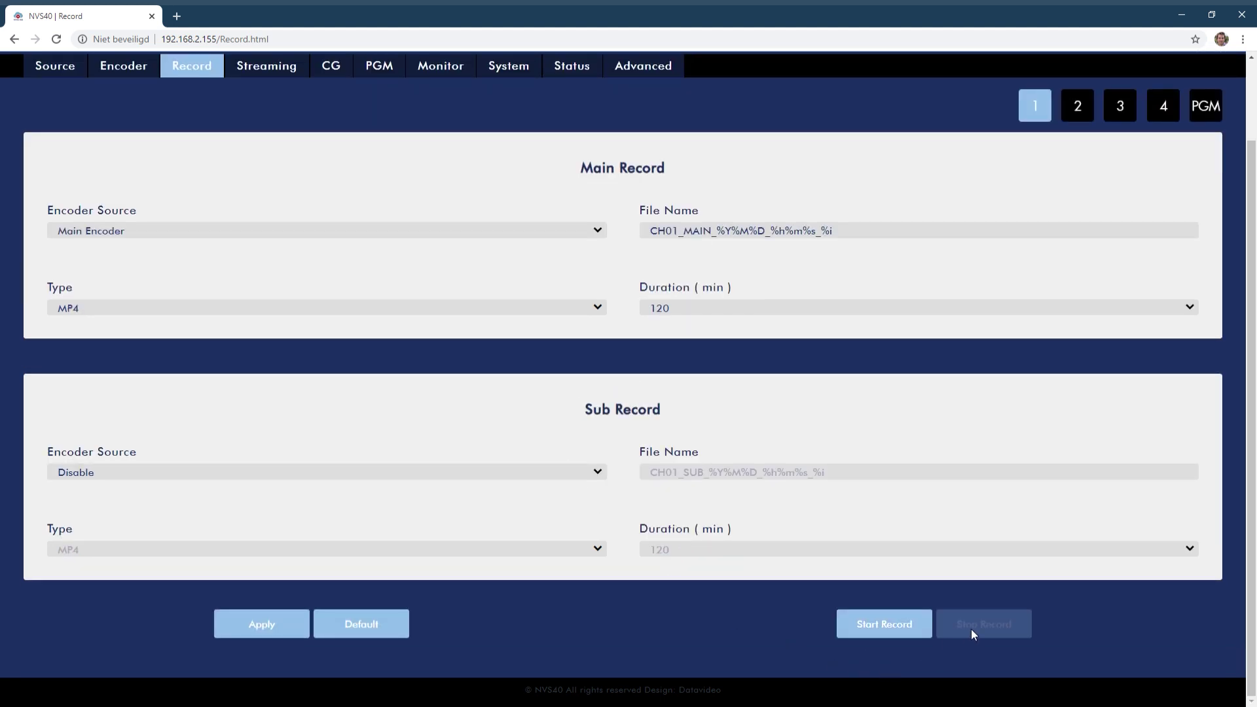
scroll(600, 491, "up", 2)
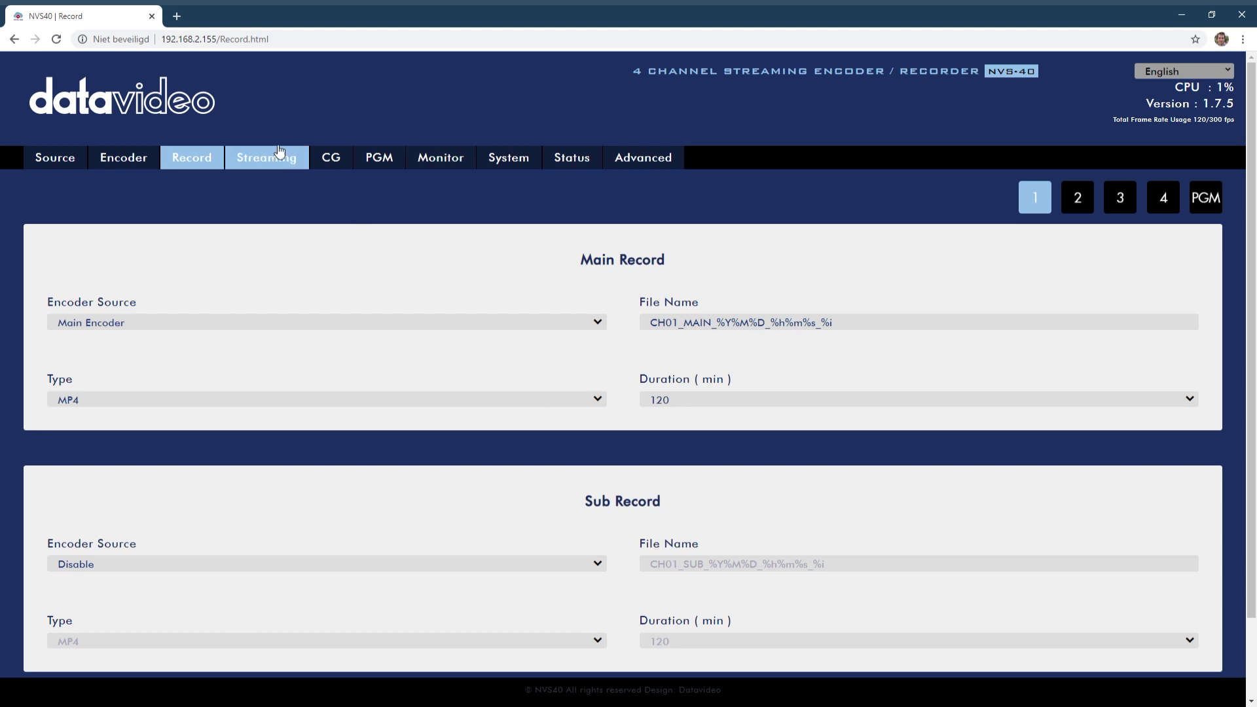
left_click(263, 167)
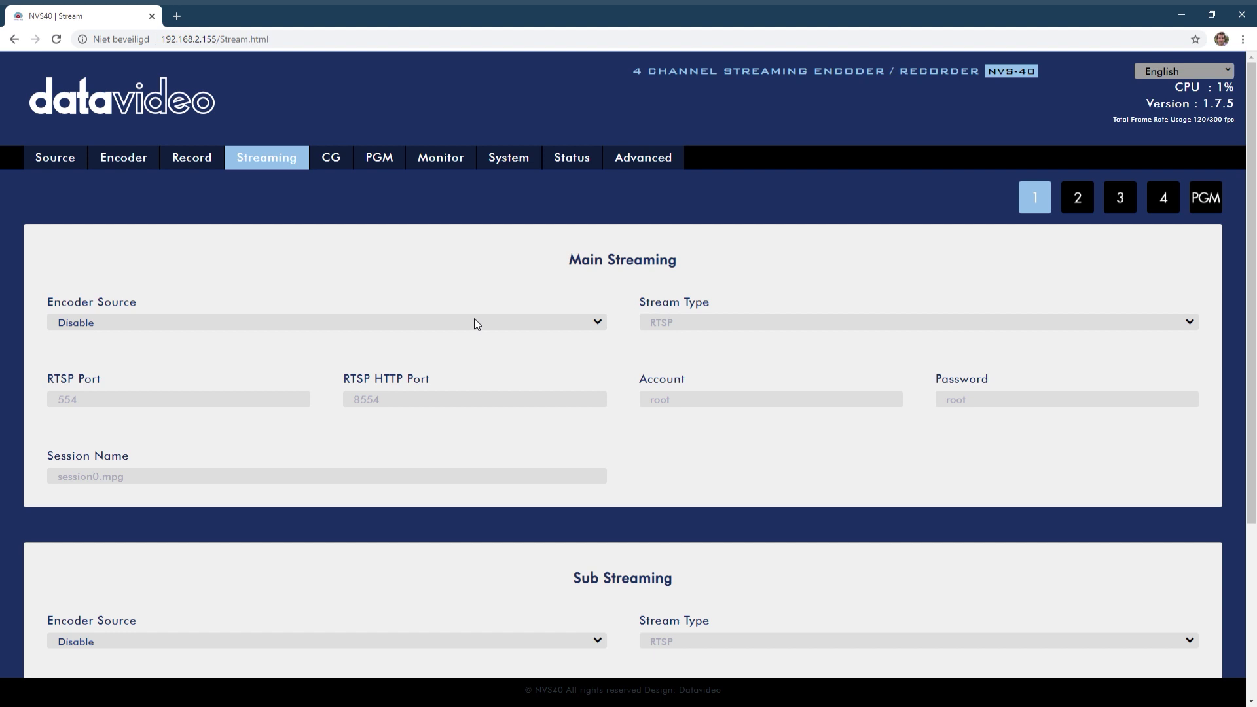
scroll(485, 304, "down", 4)
scroll(503, 307, "up", 4)
left_click_drag(552, 255, 682, 269)
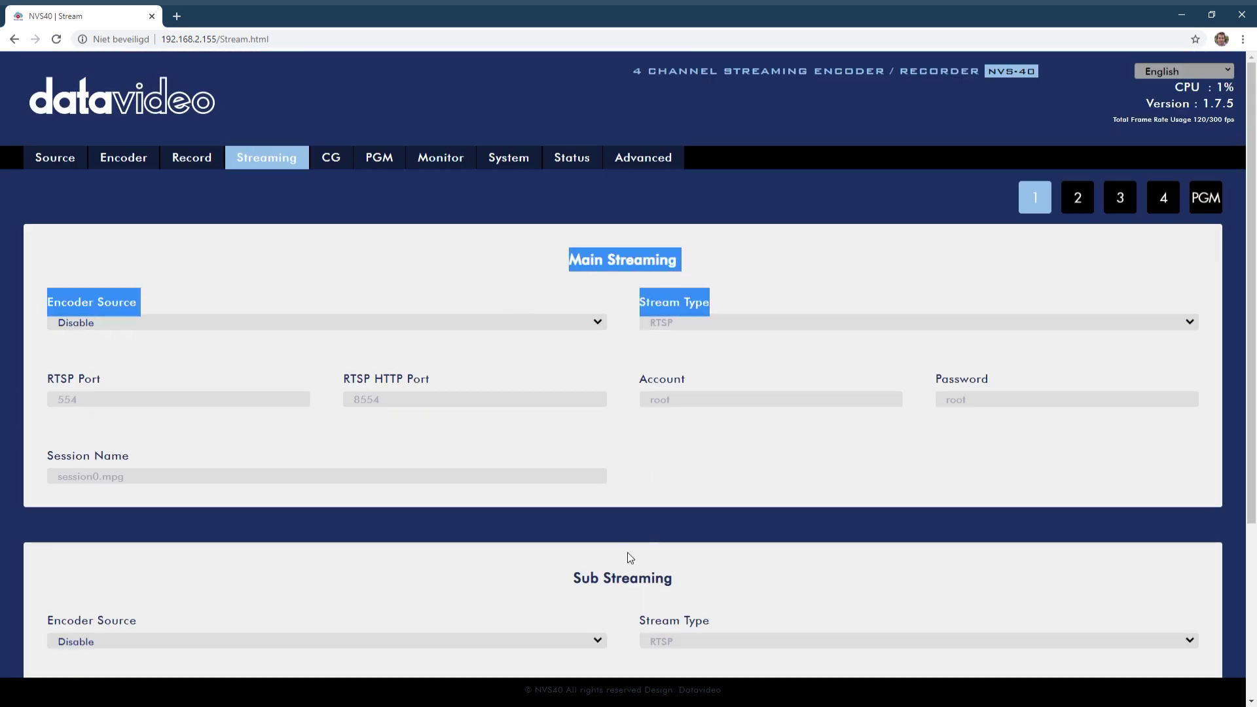
left_click_drag(583, 598, 685, 573)
left_click(680, 580)
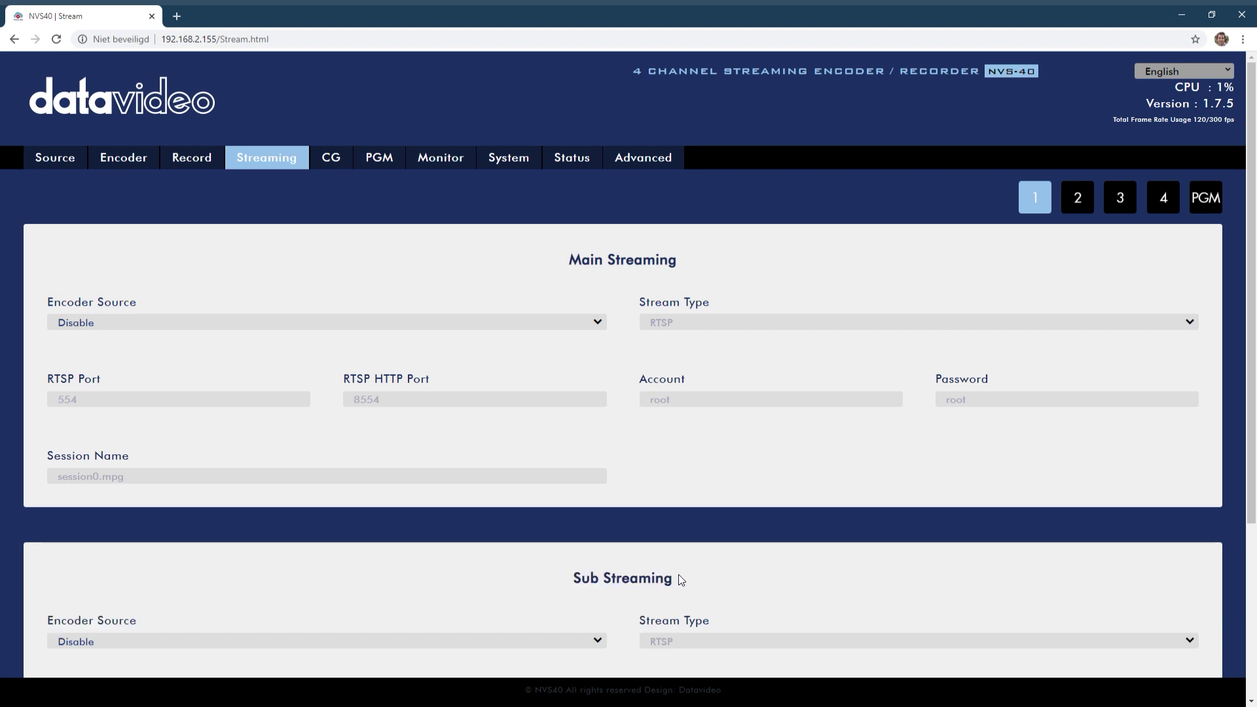
scroll(677, 578, "down", 3)
scroll(645, 456, "up", 1)
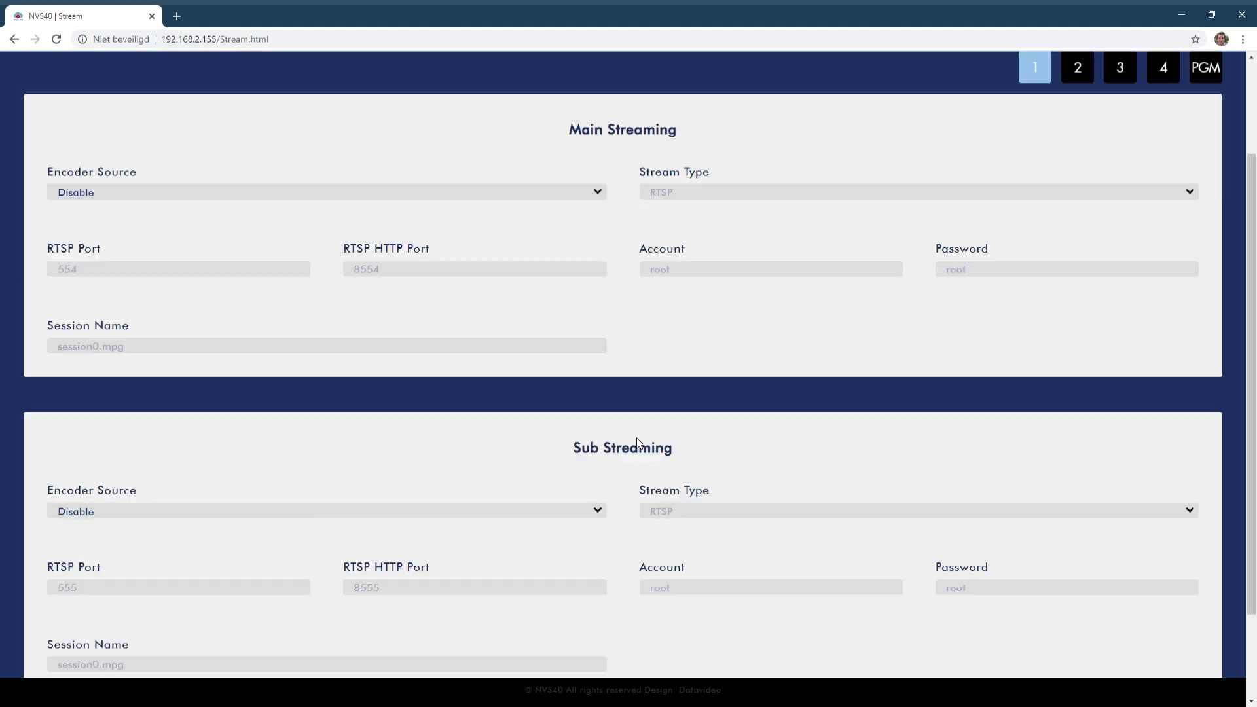
scroll(636, 439, "up", 2)
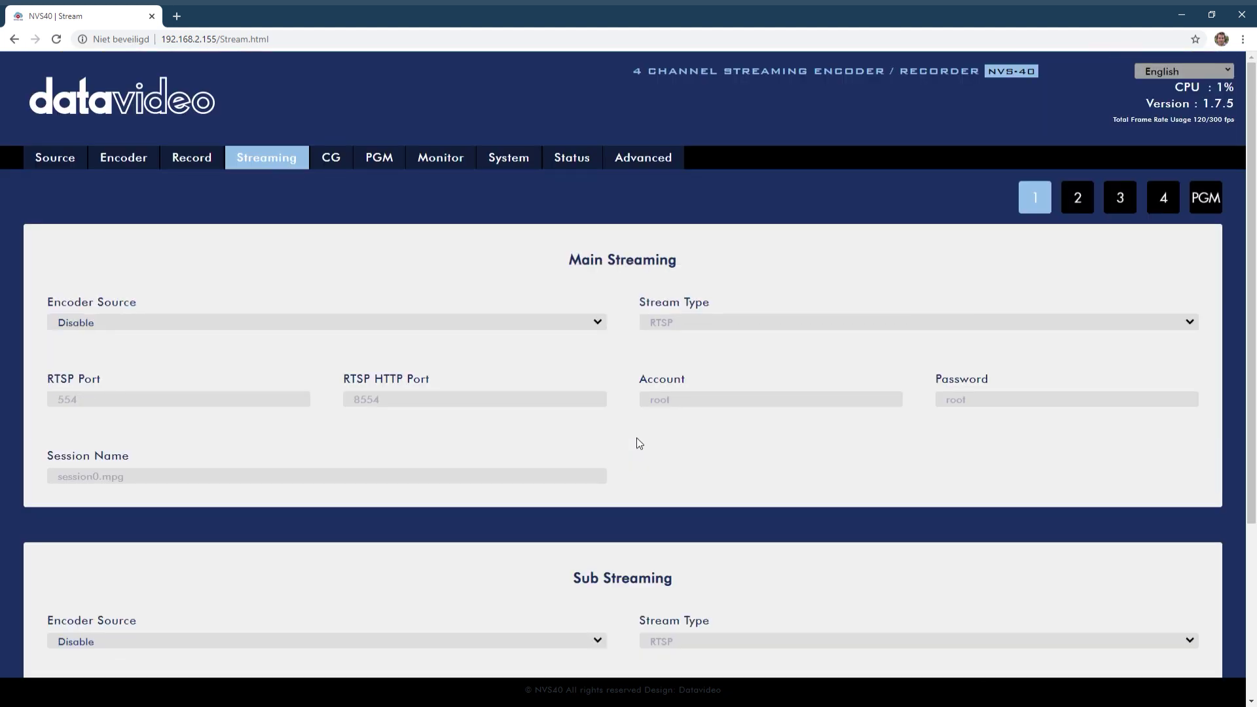
Step: Check the CG overlay text and its size 36, then change CG Type to Picture
left_click(333, 160)
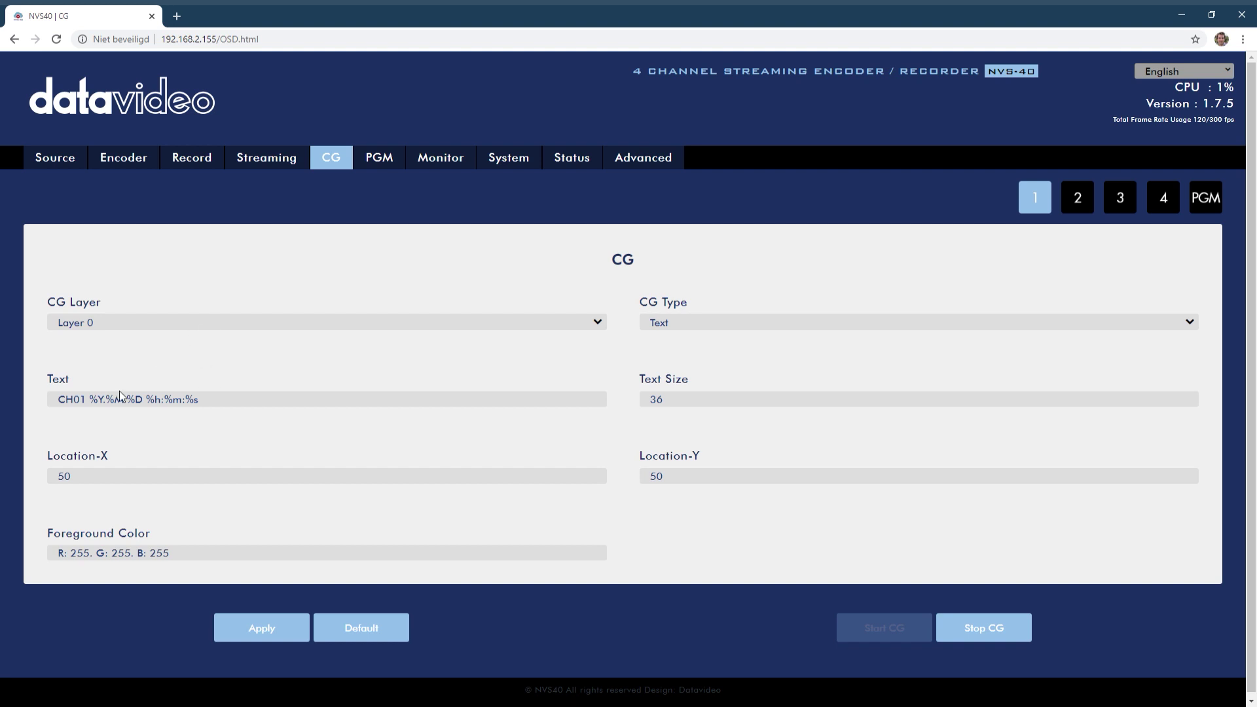
left_click_drag(90, 402, 209, 406)
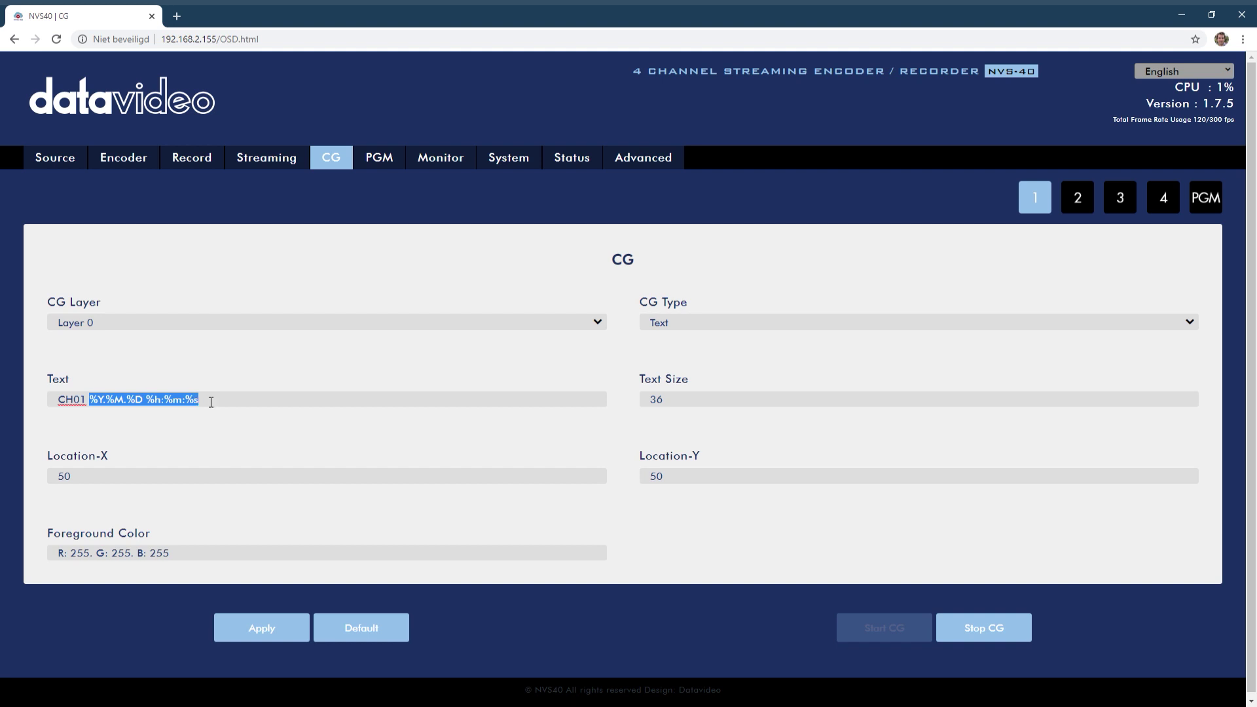
double_click(656, 400)
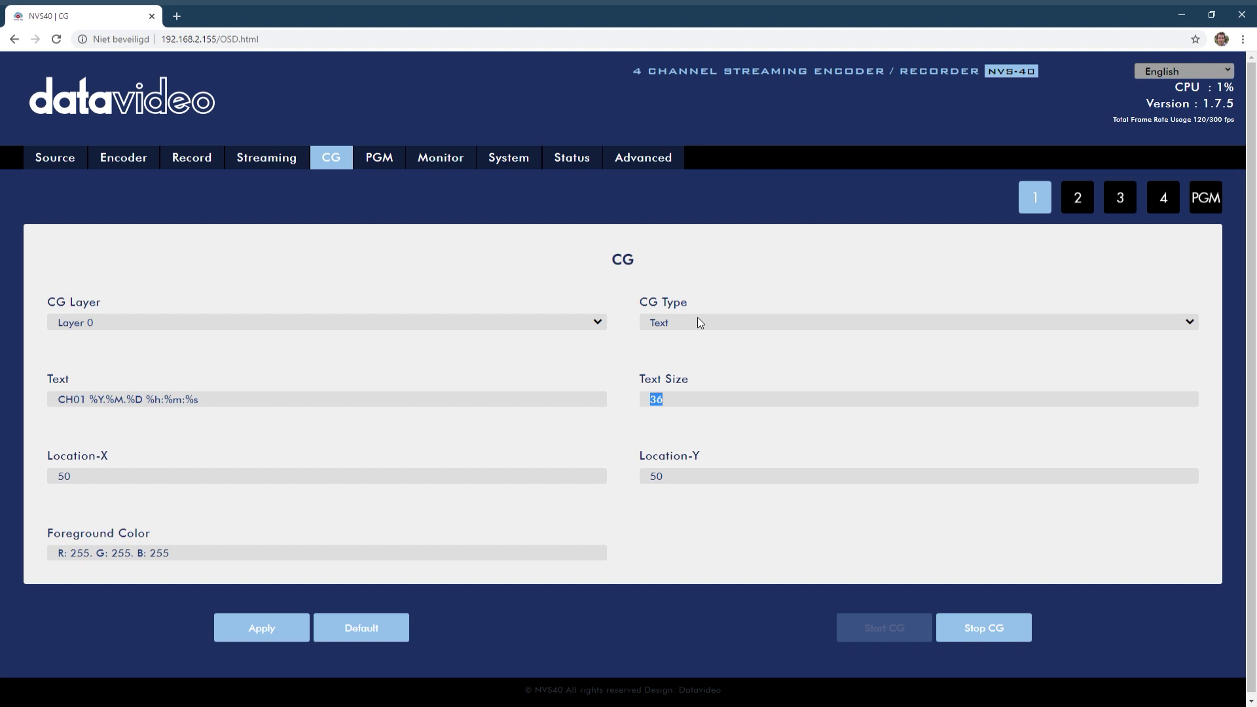
left_click(698, 321)
left_click(671, 348)
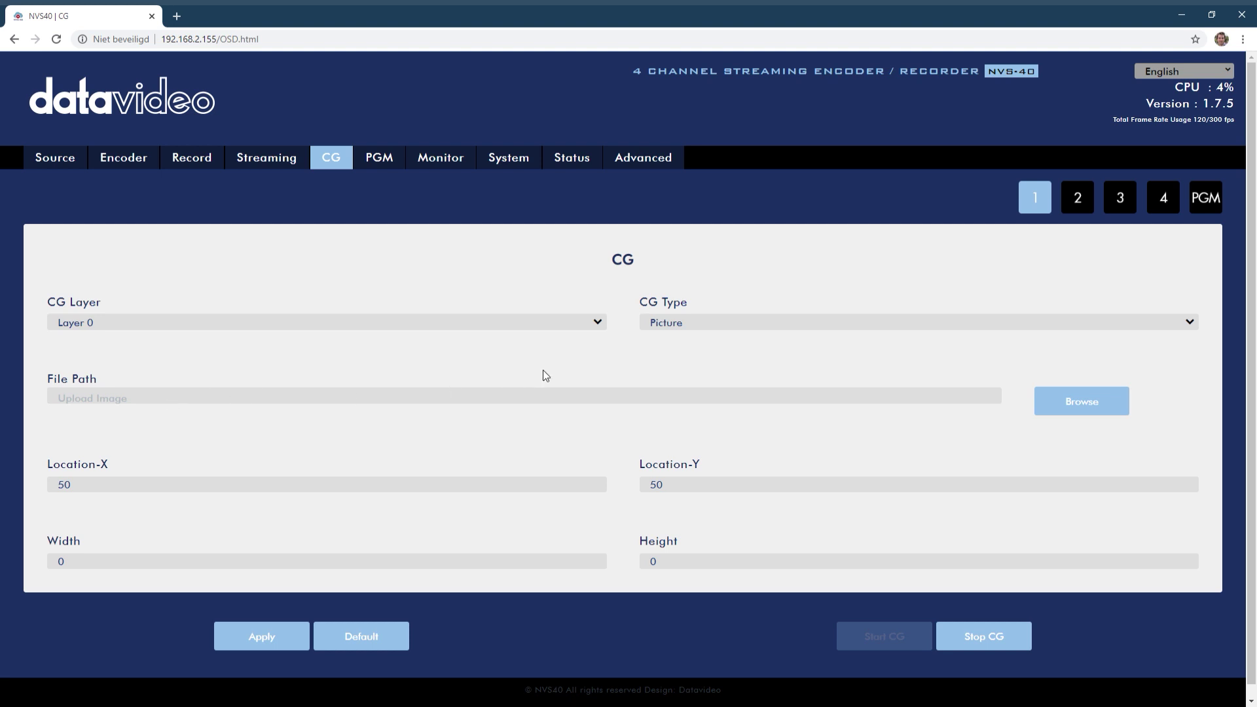
Step: Try the Quad View, Full Screen, POP and PBP program layouts, finishing on PIP
left_click(370, 164)
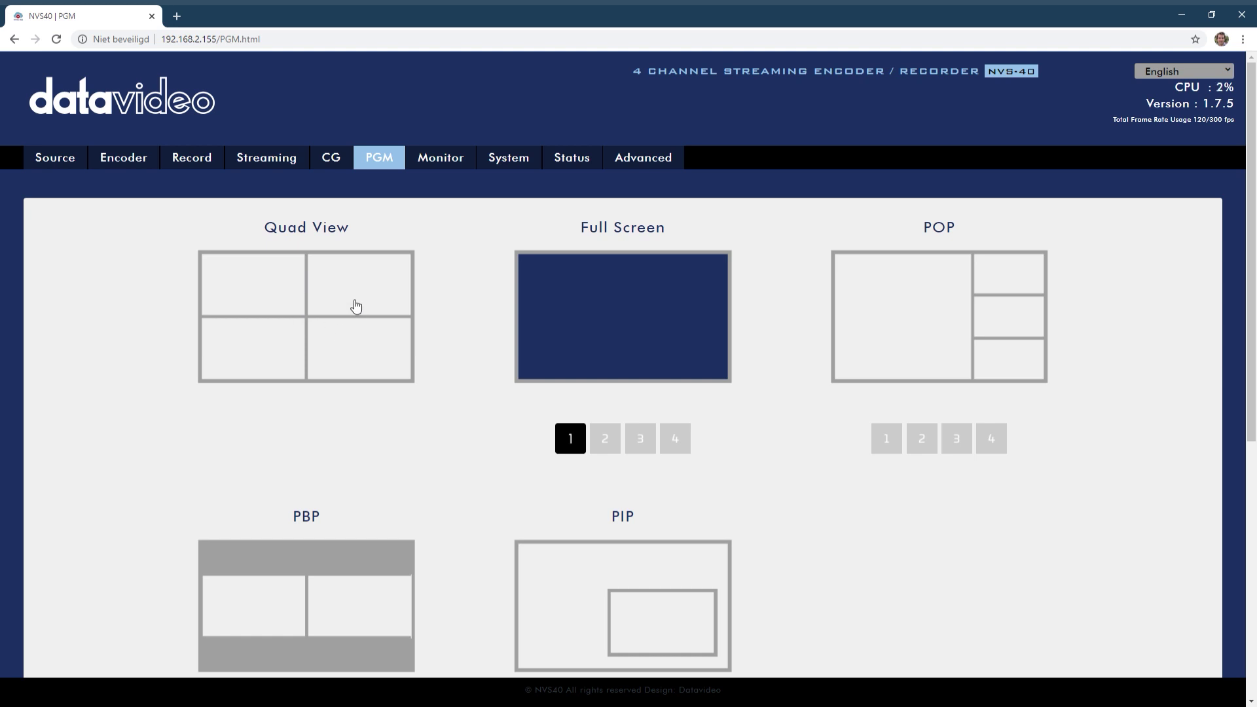
left_click(356, 307)
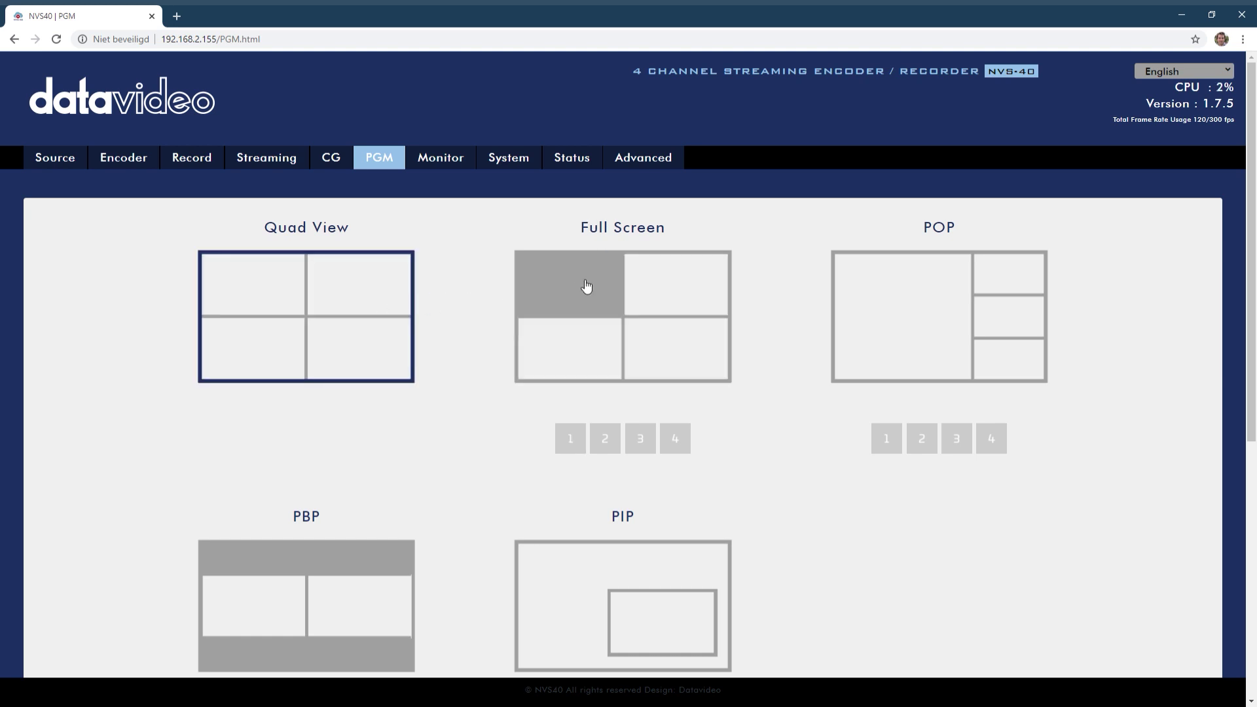
left_click(576, 372)
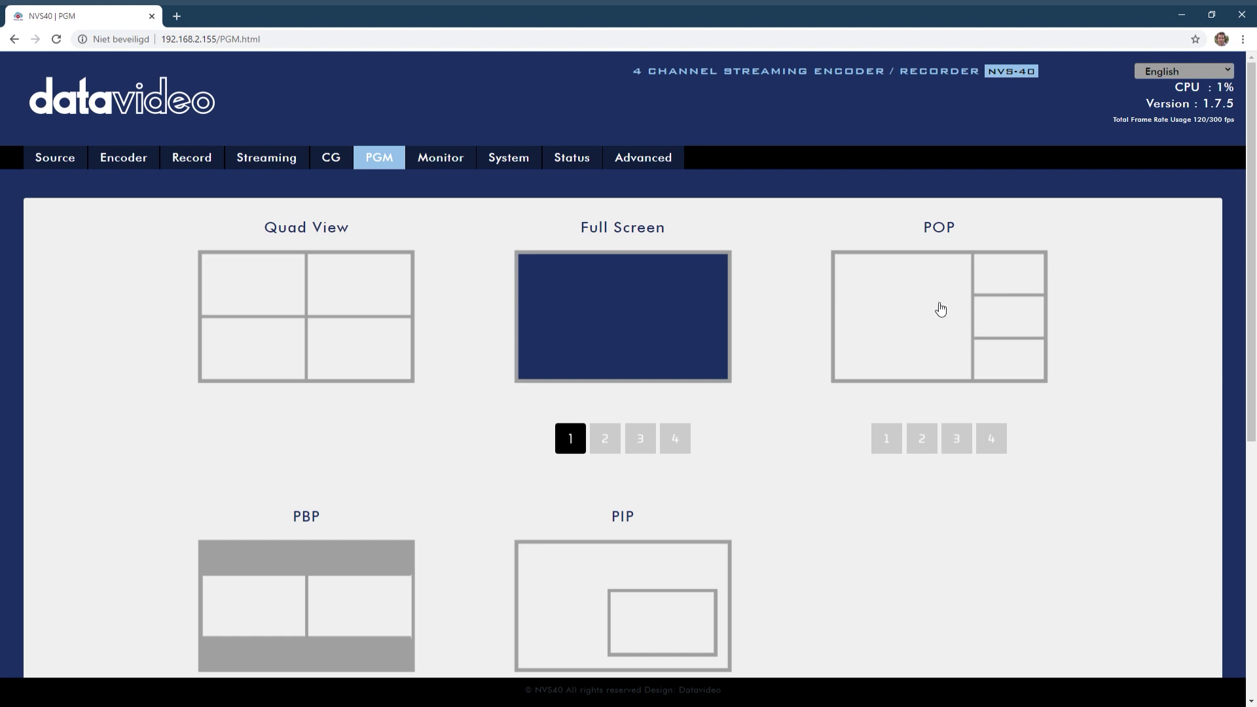
left_click(923, 326)
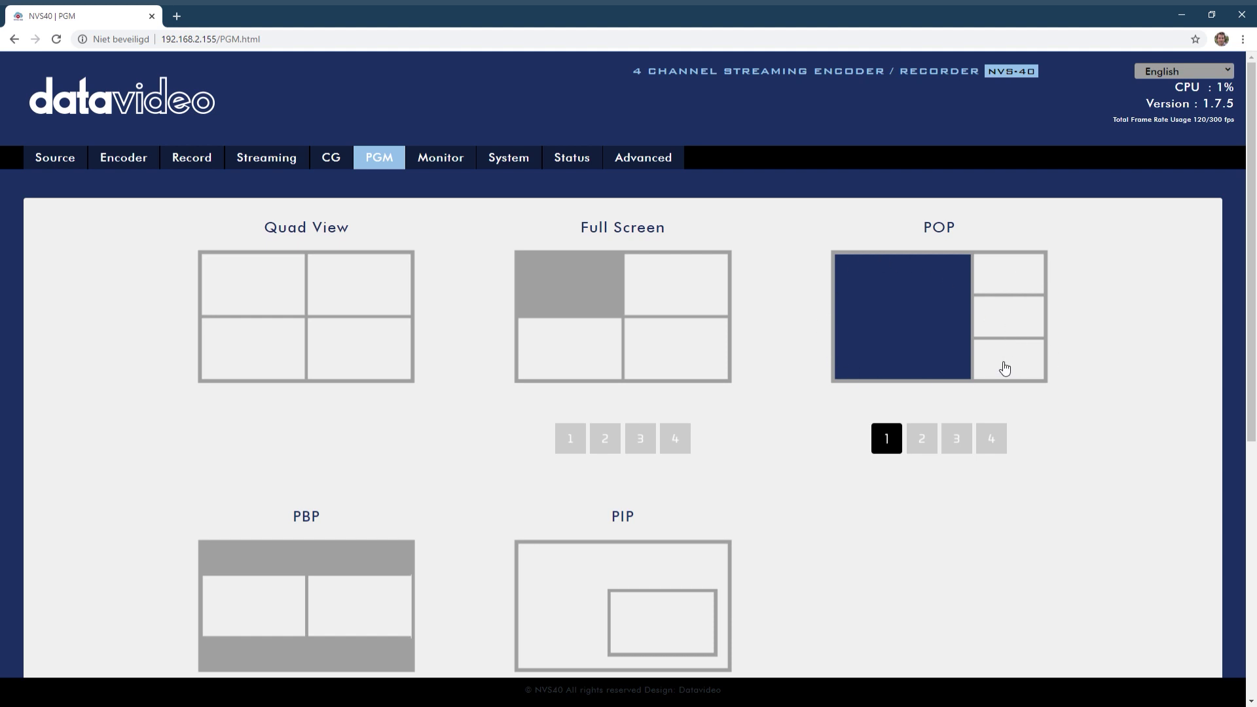
scroll(998, 347, "down", 2)
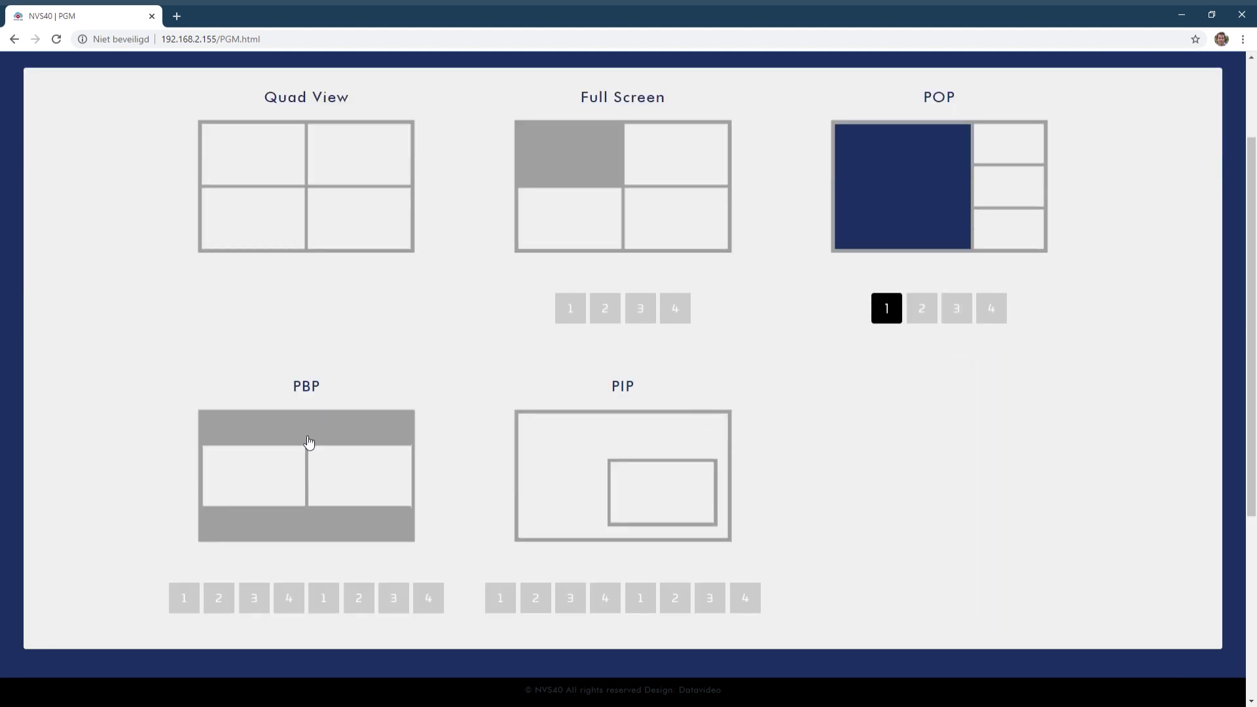
left_click(303, 438)
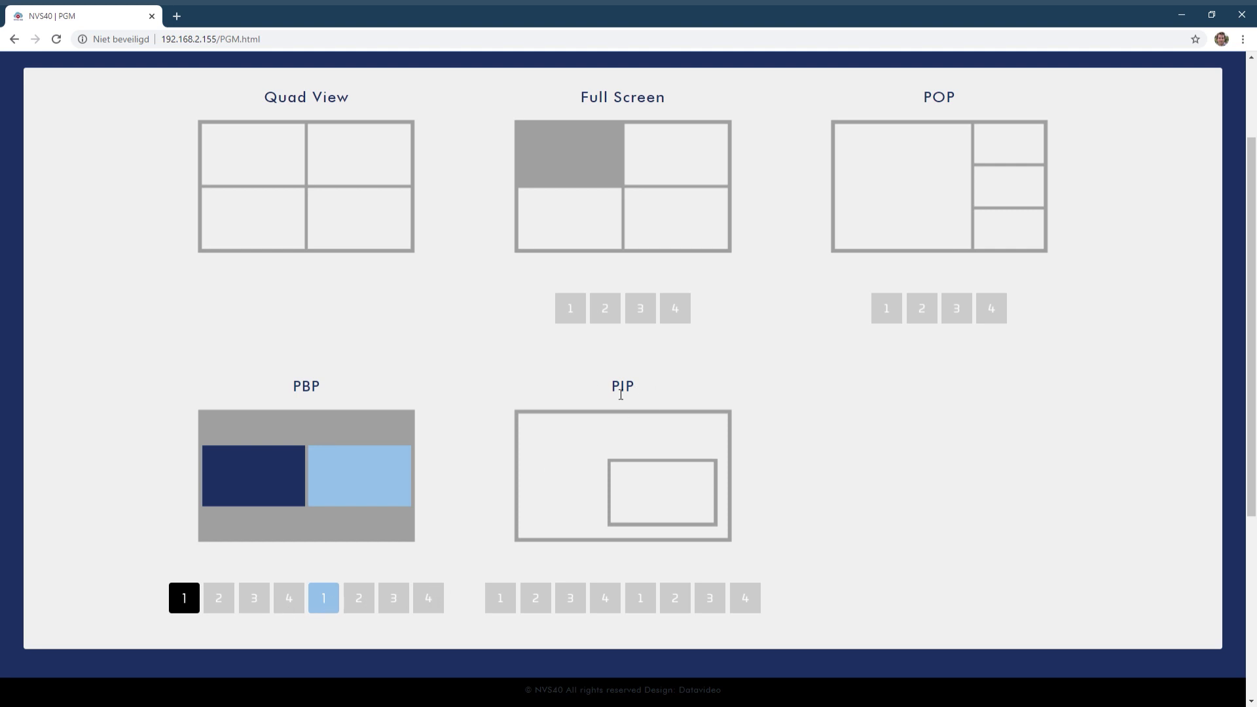
left_click(584, 452)
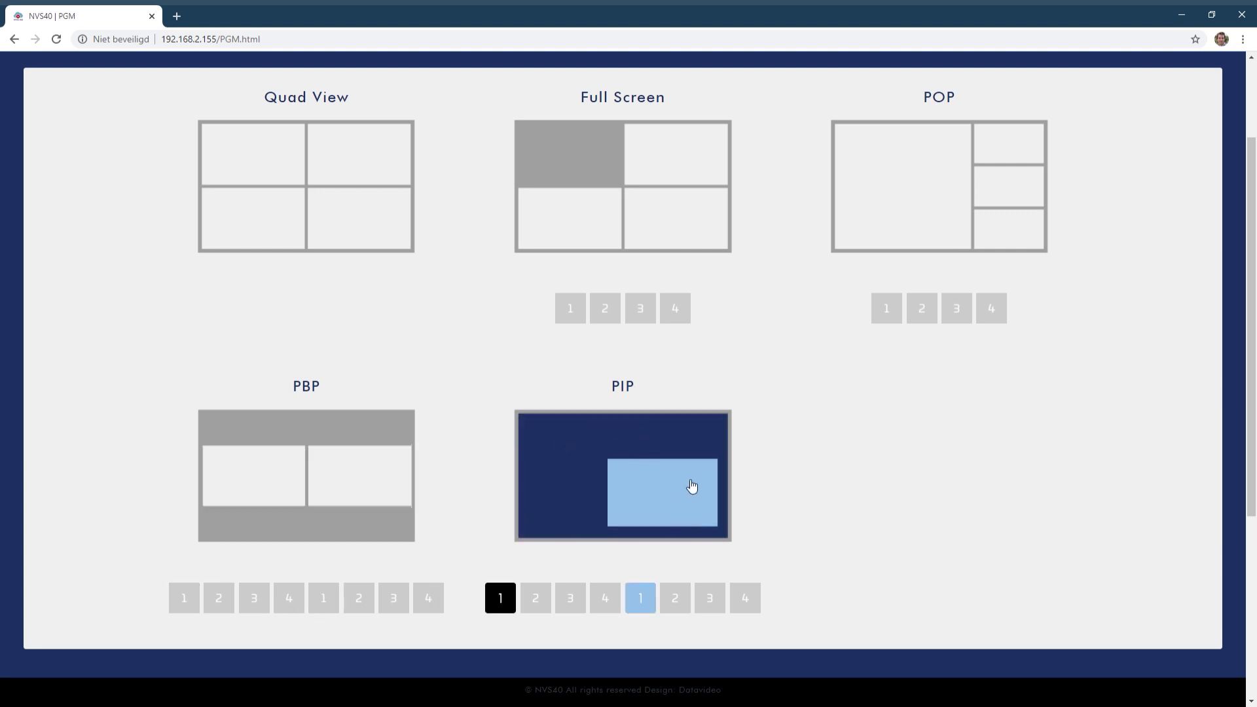
scroll(788, 393, "up", 2)
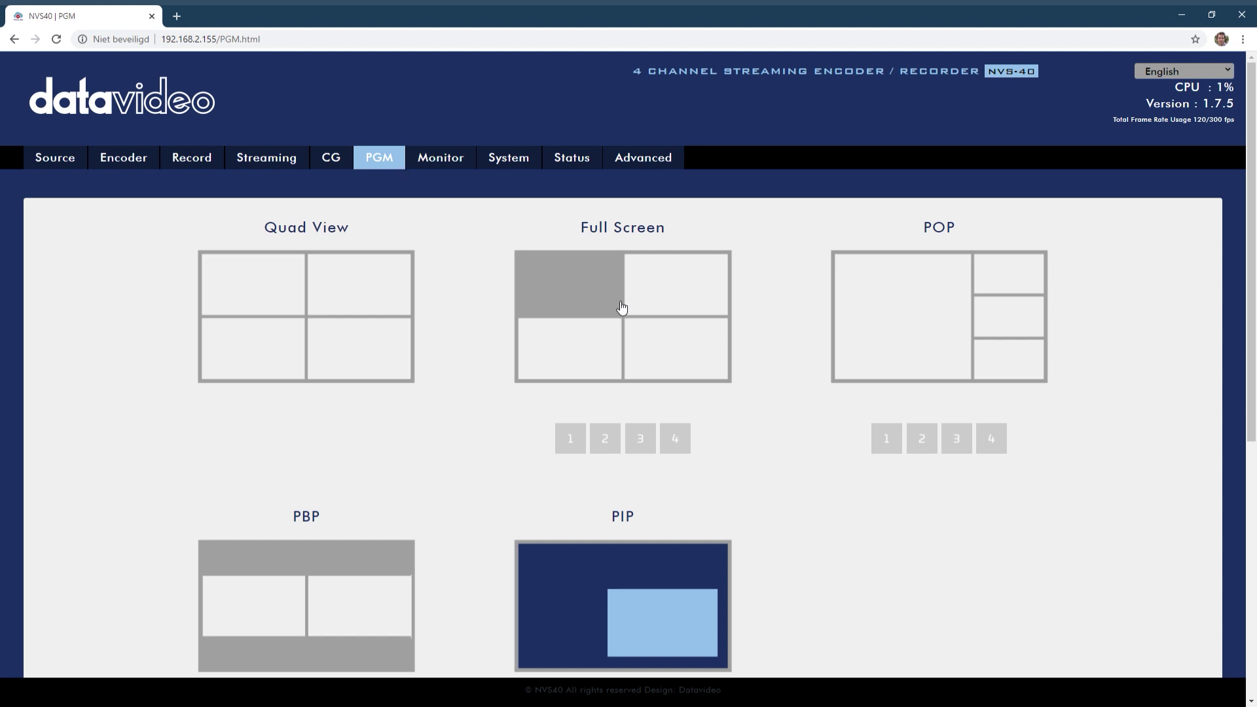
Step: Switch the program output layout to Full Screen showing channel 1
left_click(622, 308)
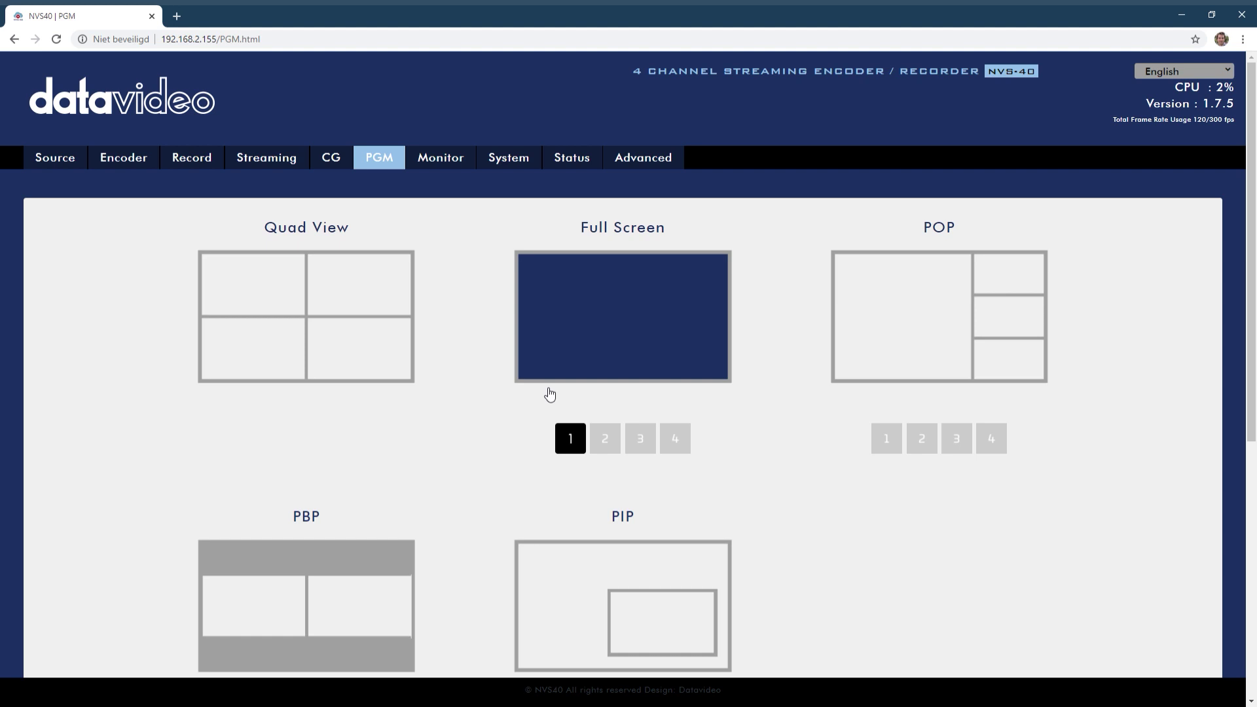
Step: Look over the HDMI Monitor settings, then scroll through the System settings sections
left_click(456, 159)
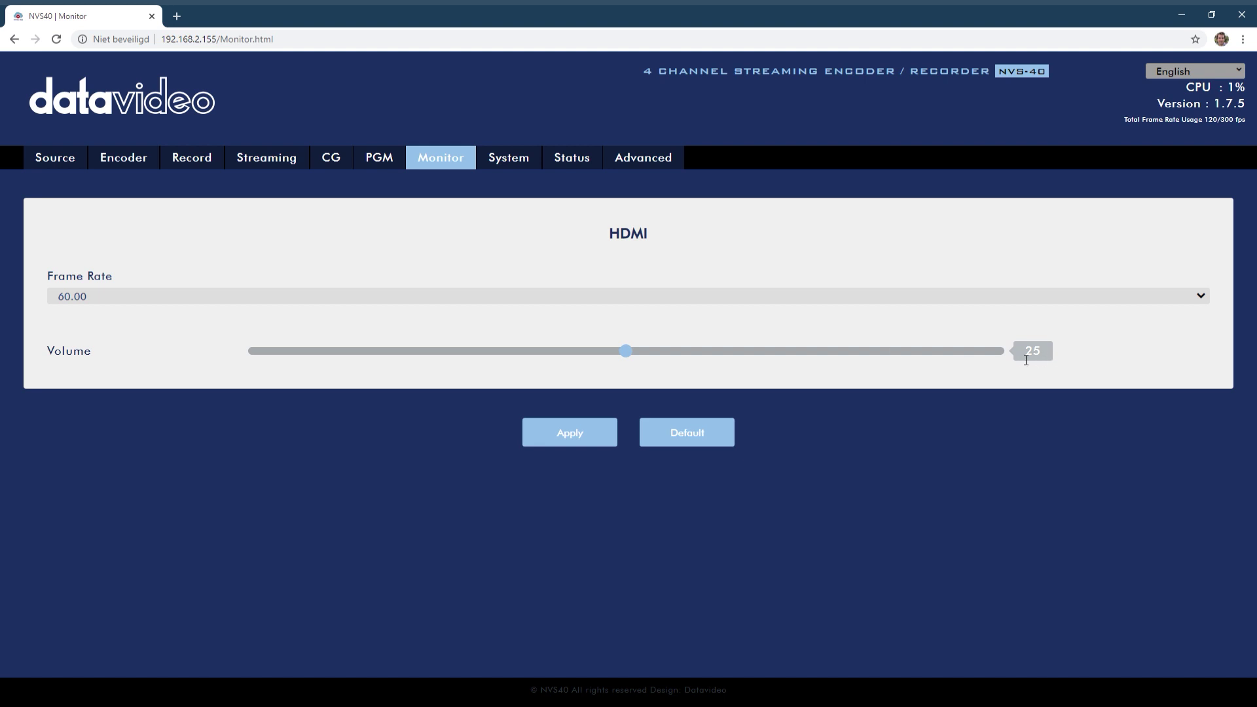
left_click(515, 169)
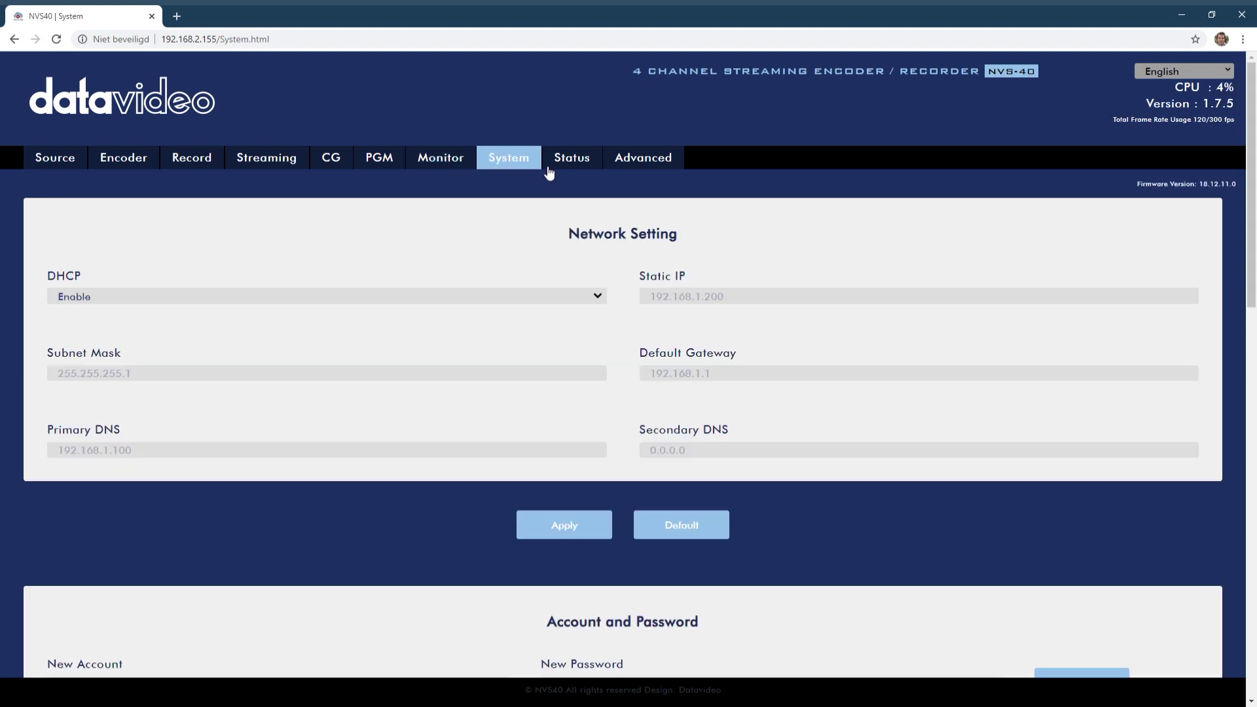
scroll(740, 246, "down", 6)
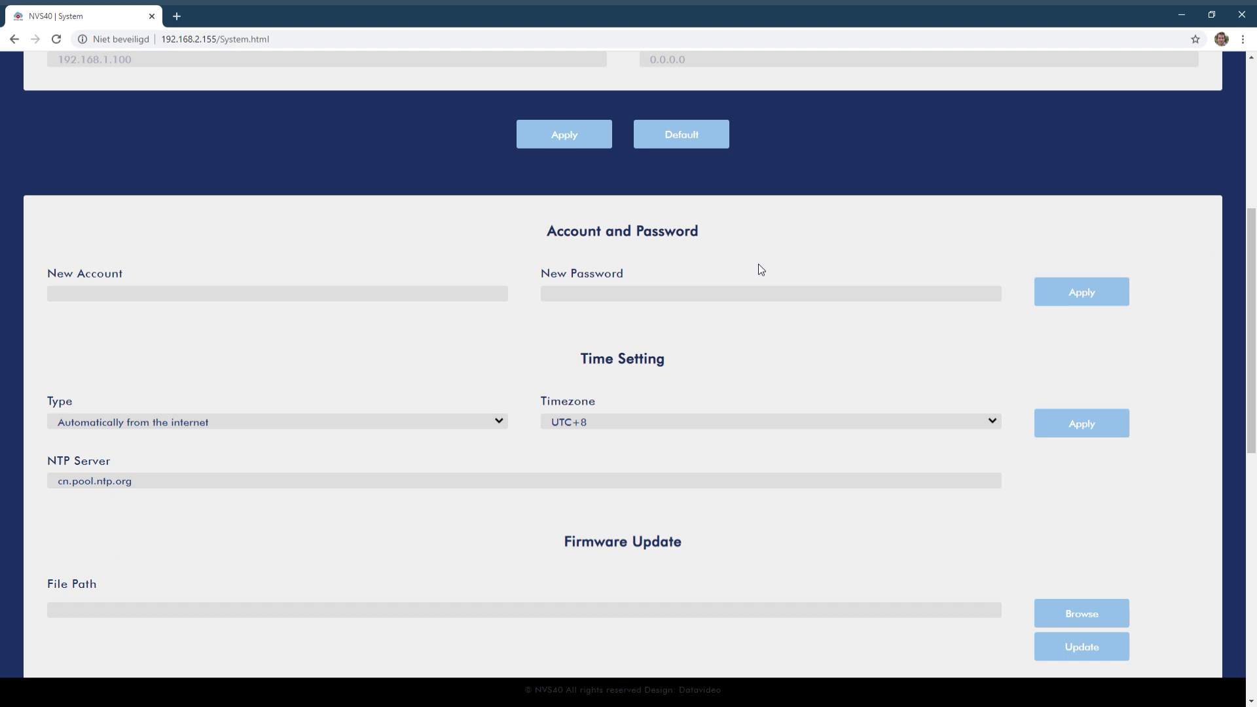
scroll(758, 265, "down", 6)
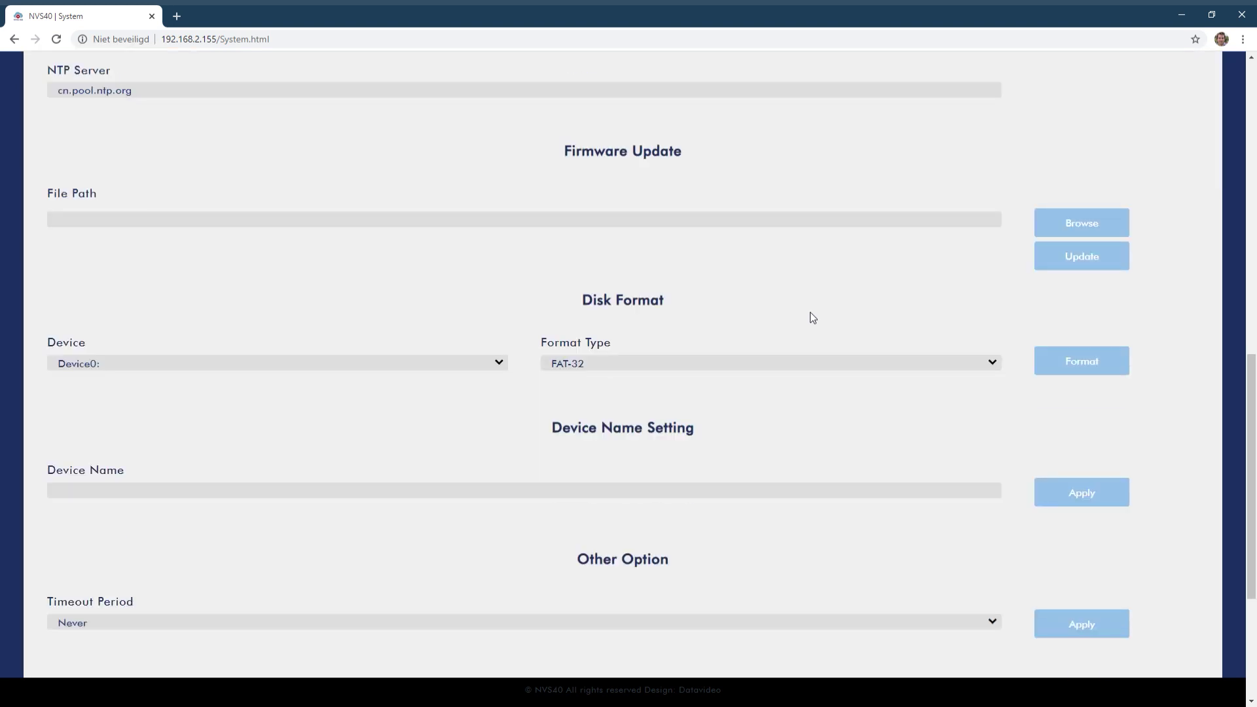
scroll(812, 317, "down", 4)
scroll(813, 301, "up", 10)
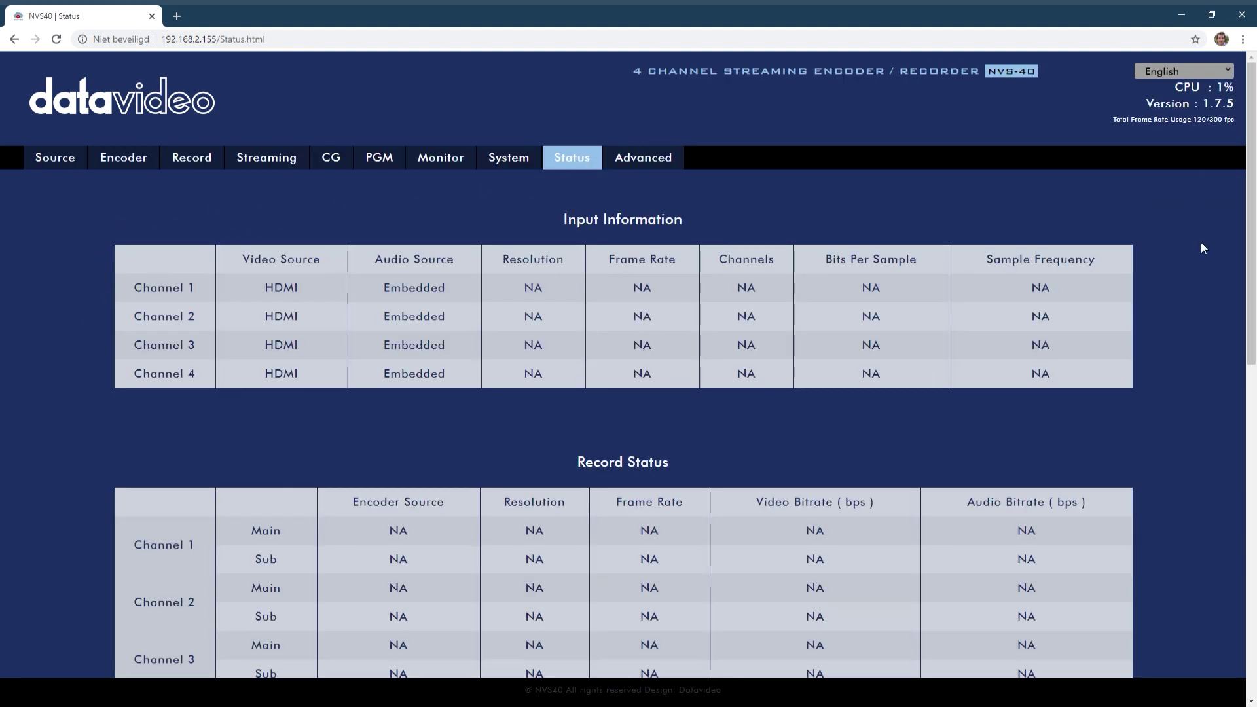
Step: Scroll through the per-channel input information and record status tables
scroll(303, 357, "down", 8)
scroll(396, 276, "down", 2)
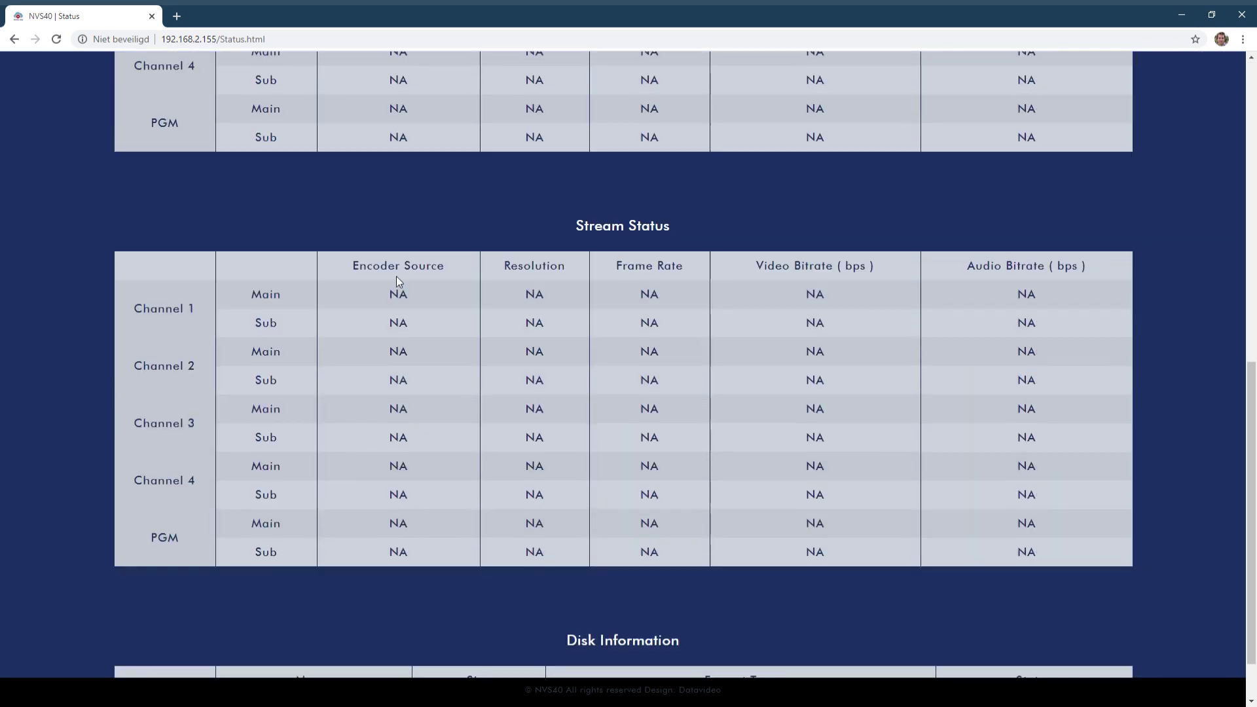
scroll(402, 282, "up", 6)
scroll(405, 283, "down", 7)
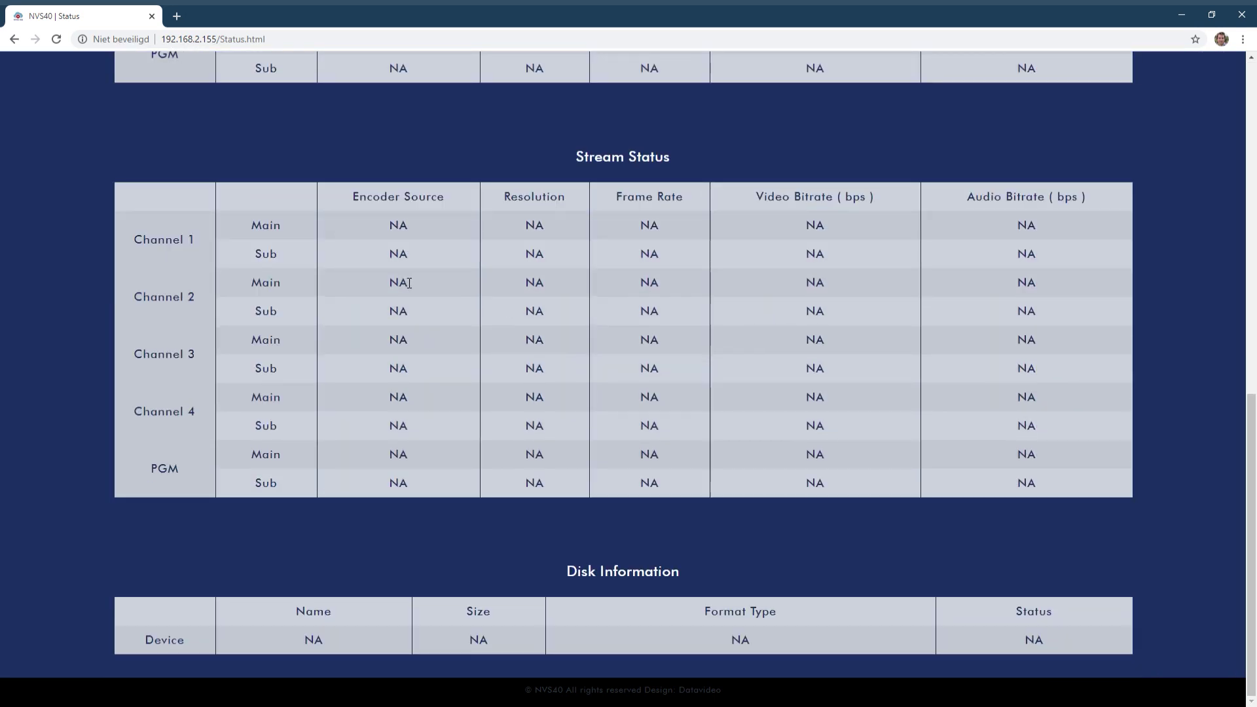
scroll(408, 284, "up", 11)
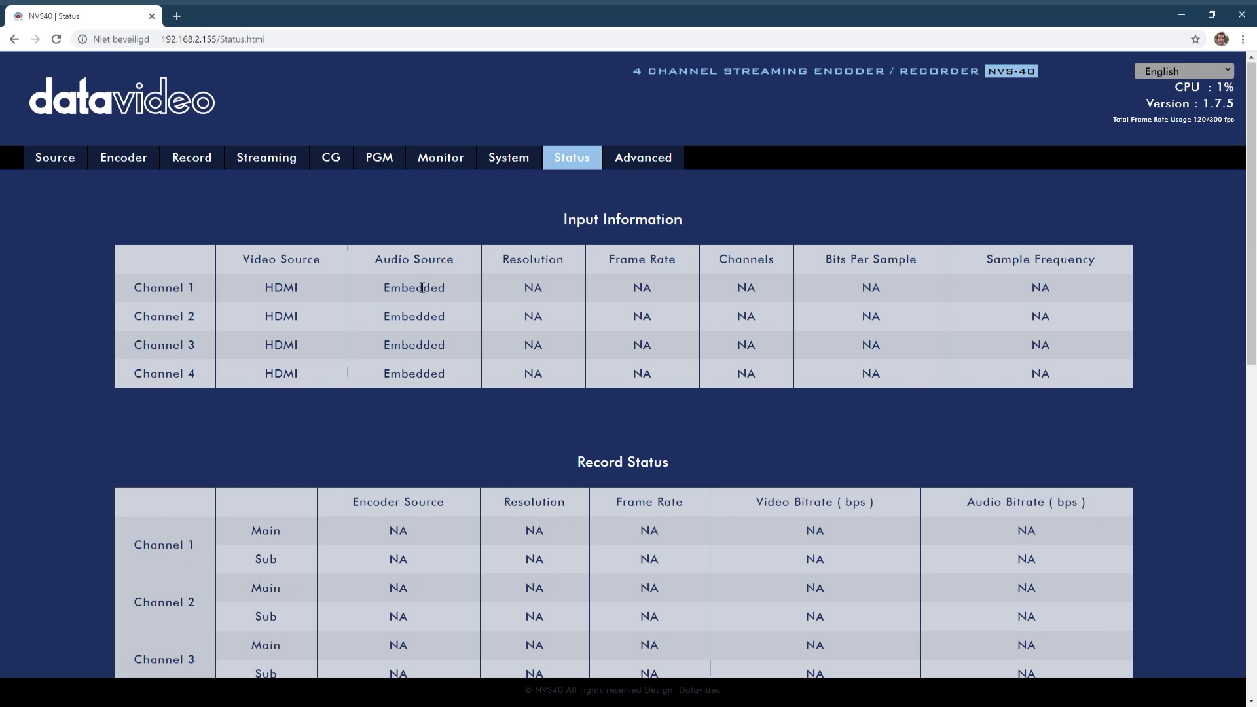
Step: Check the Advanced page: CH1 Input video source, all stream encoder-source boxes unchecked
left_click(642, 160)
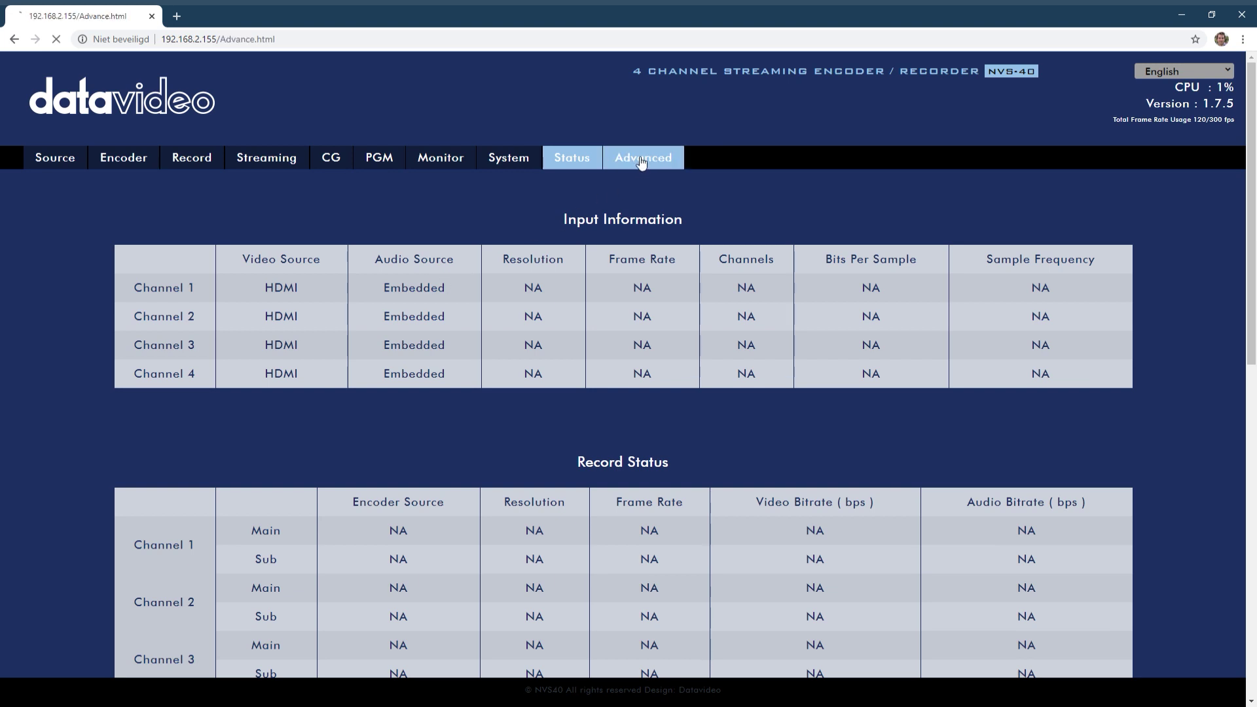
scroll(624, 466, "down", 2)
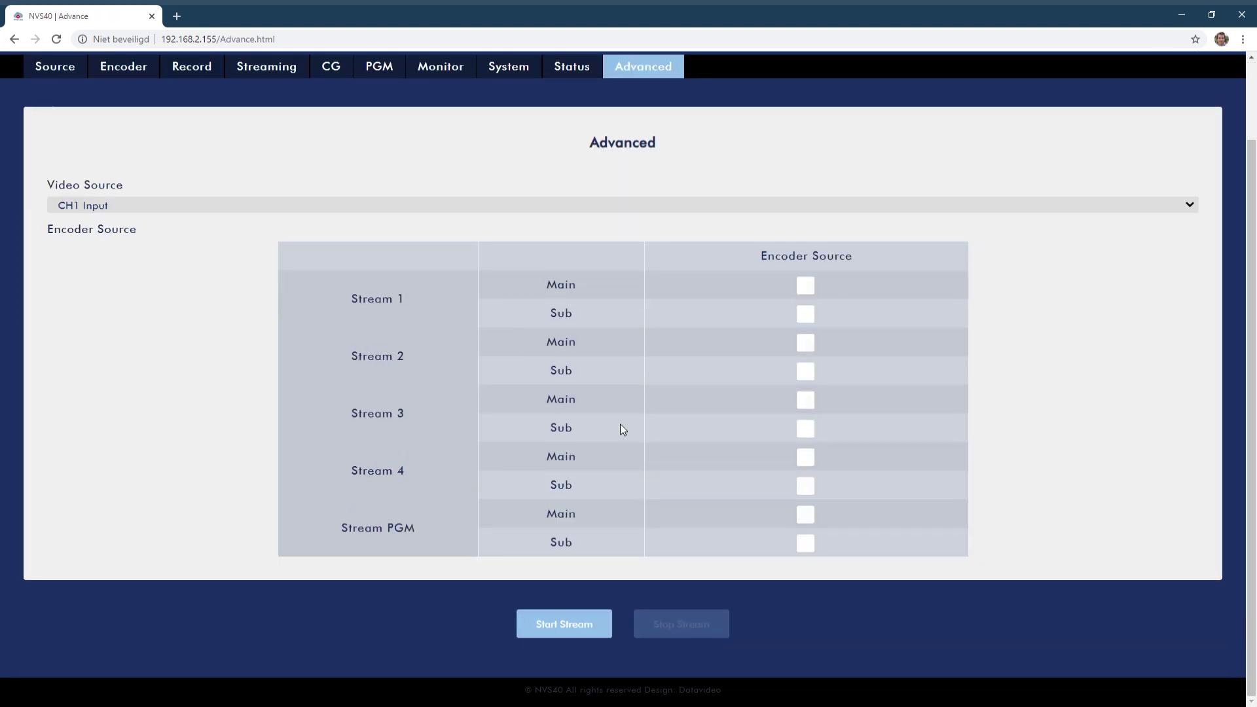
scroll(620, 426, "up", 2)
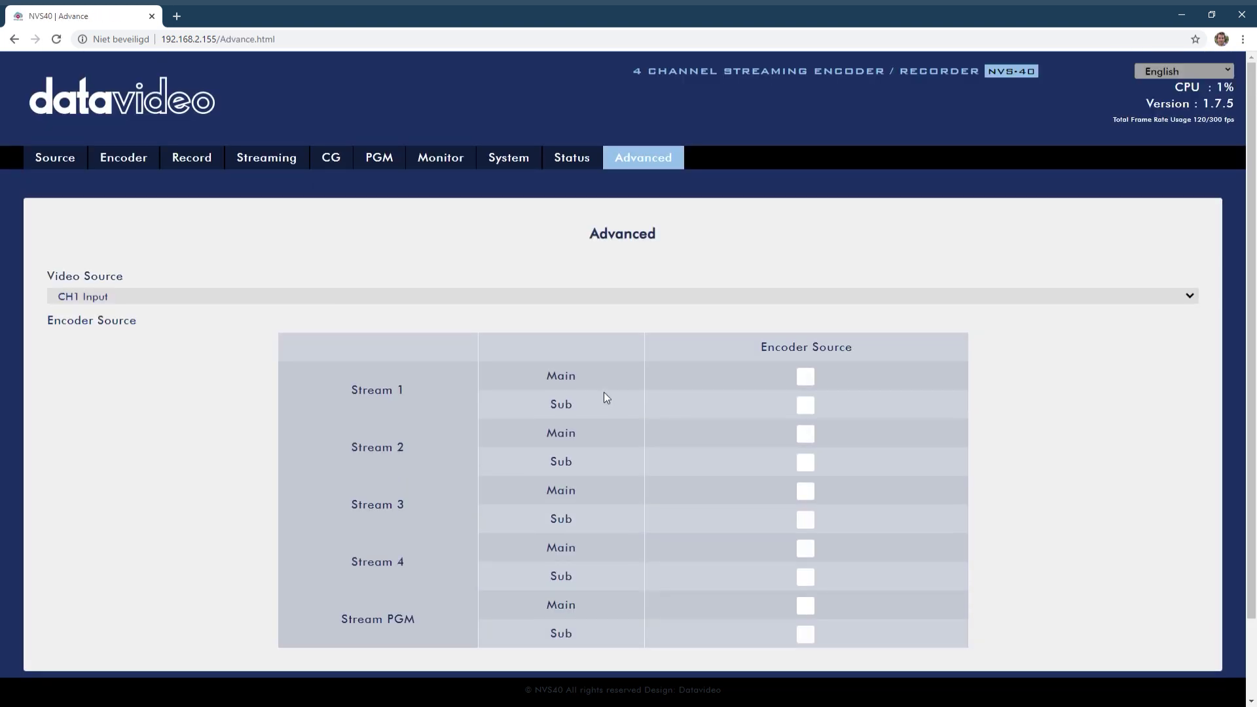
Step: Go back to channel 1's Source page with HDMI video and picture levels at 50
left_click(55, 158)
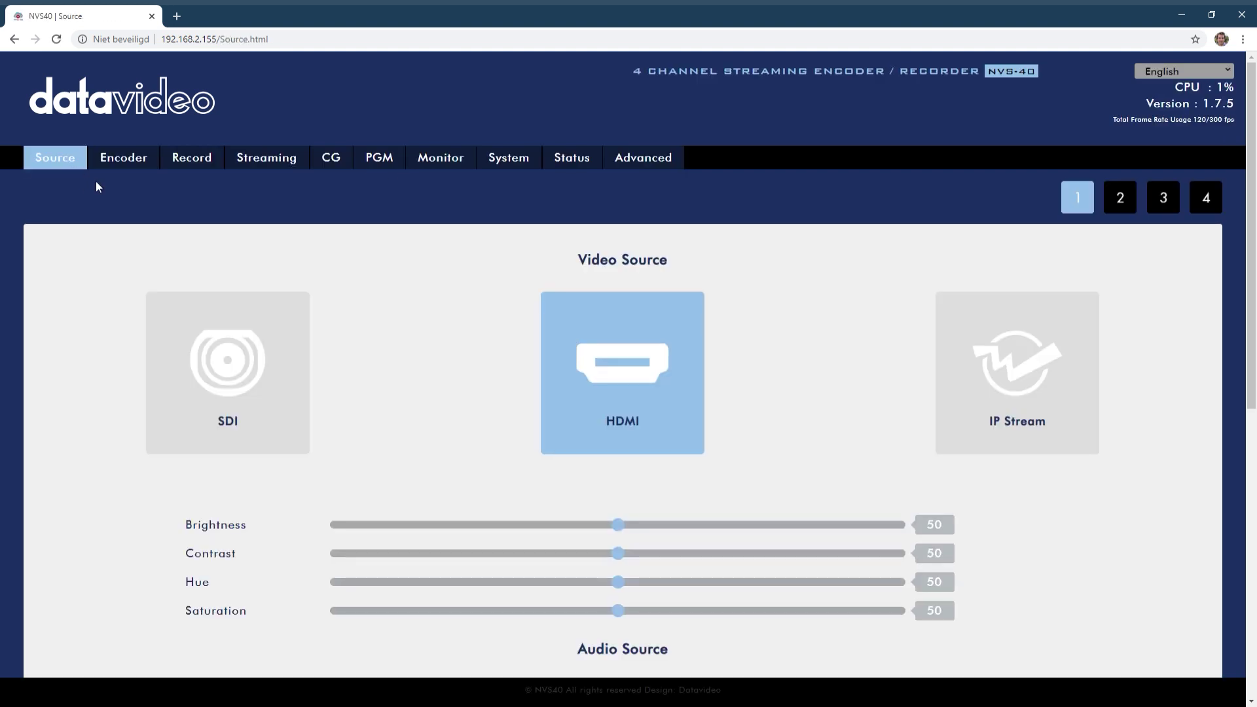